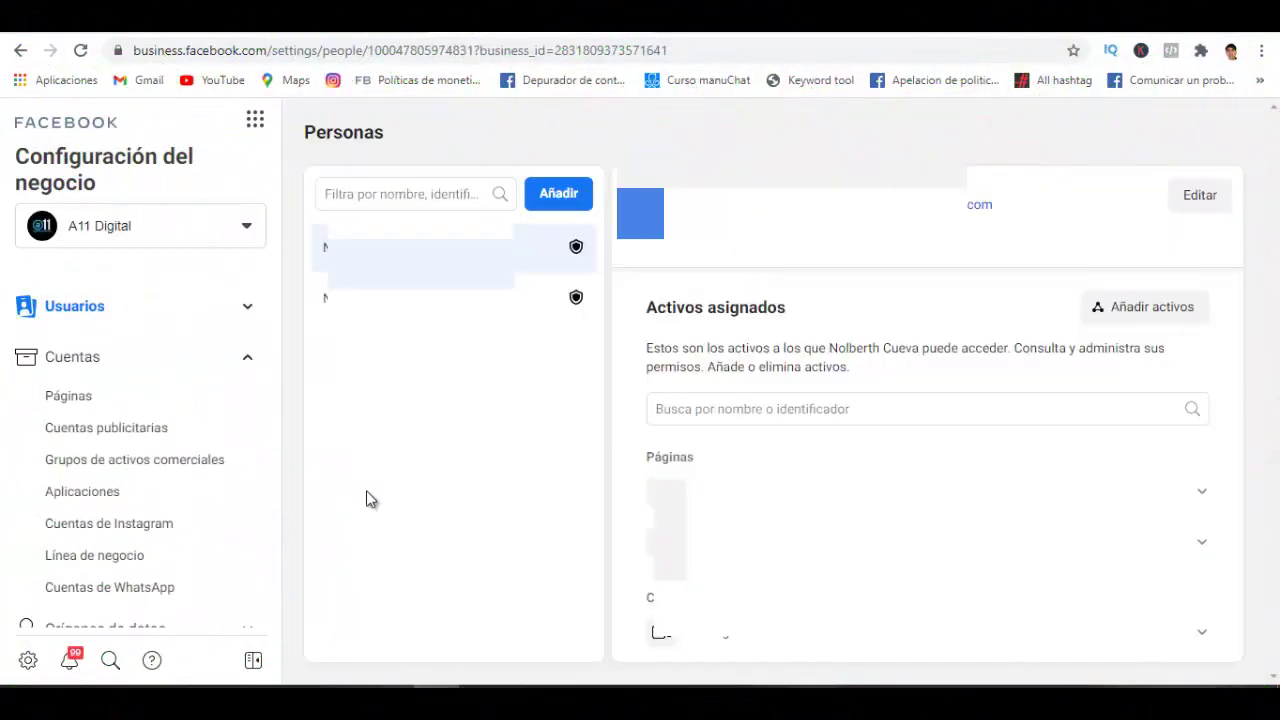
Start creating a new ad account in the business's advertising accounts and name it "A11 Digital - Cuenta 2"
left_click(119, 438)
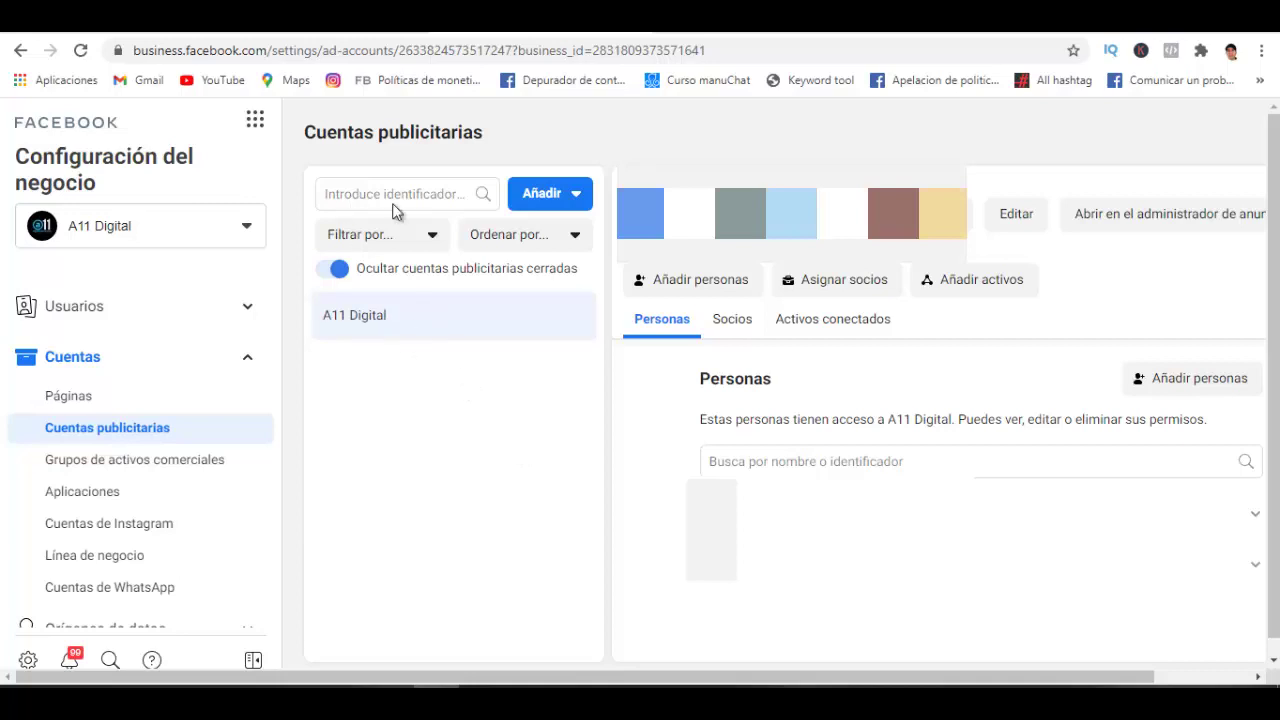
left_click(570, 196)
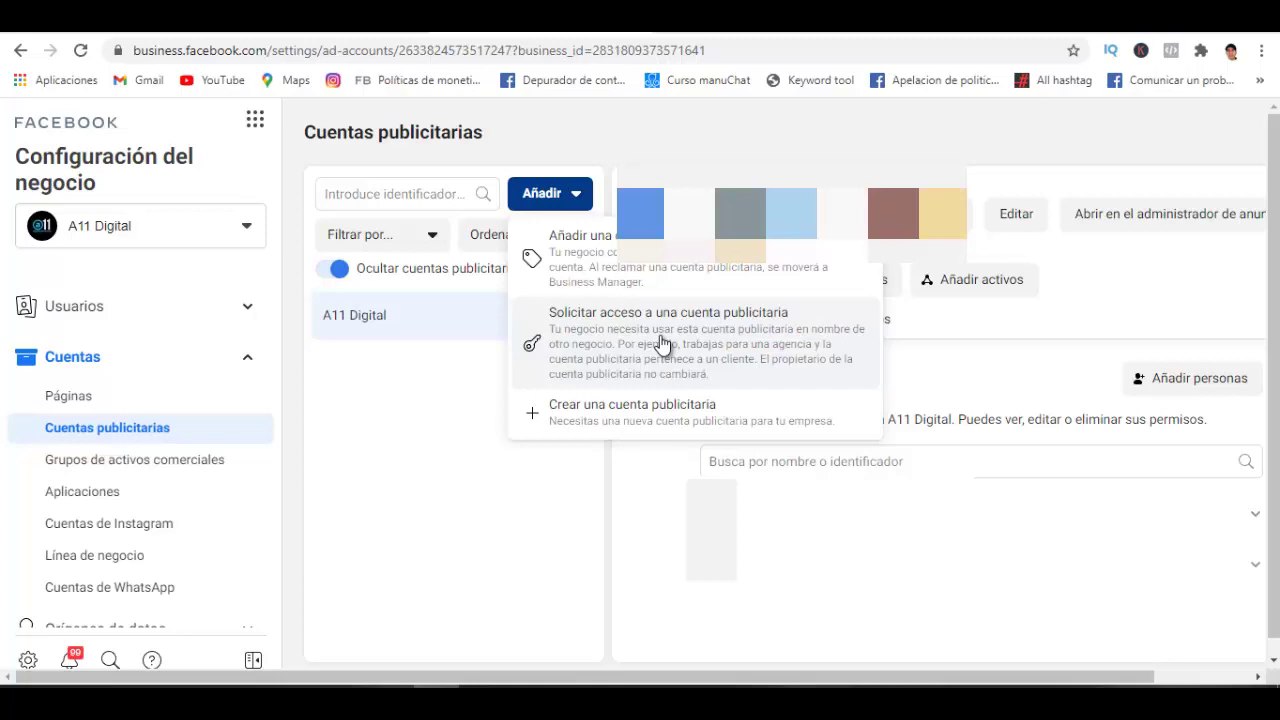
left_click(609, 418)
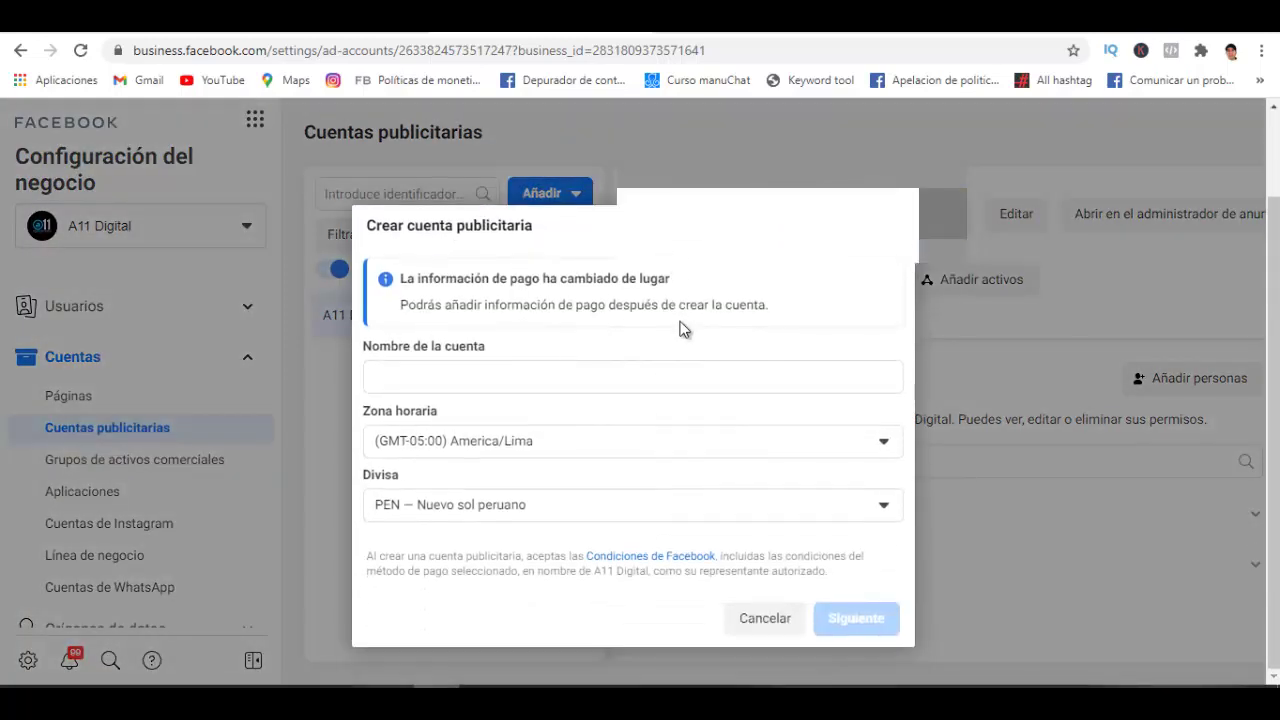
left_click(423, 376)
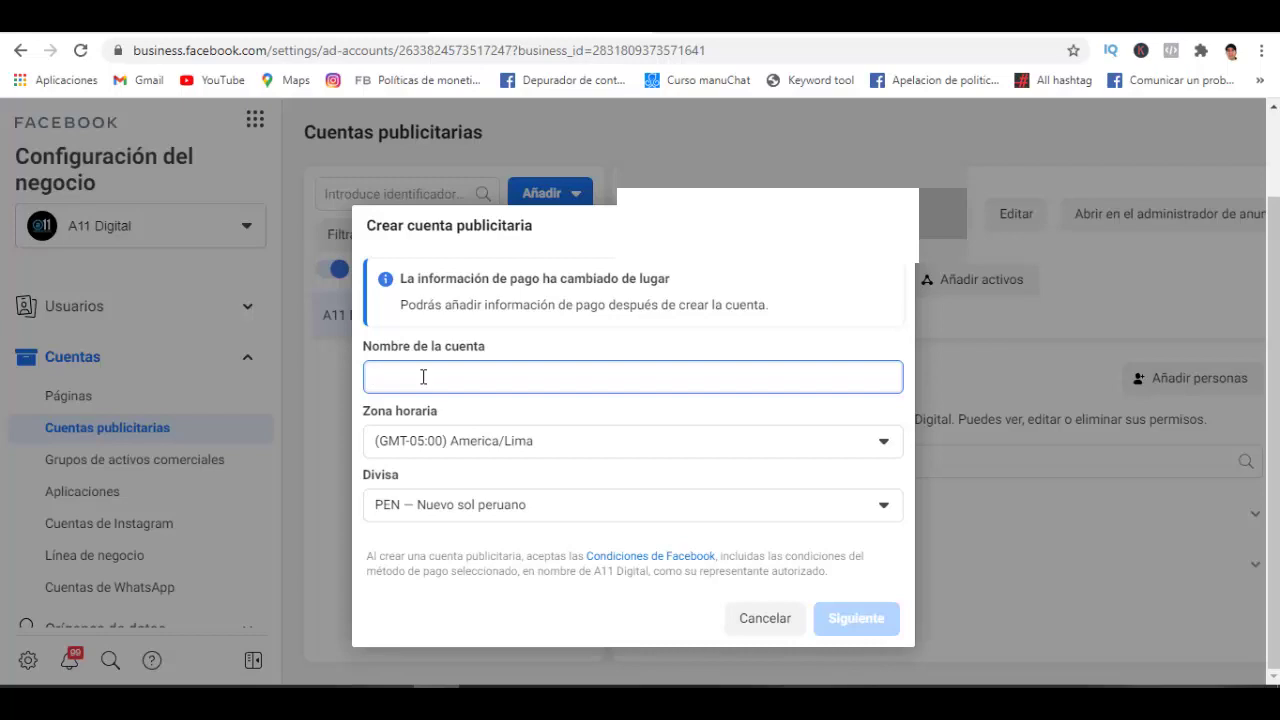
type("A11")
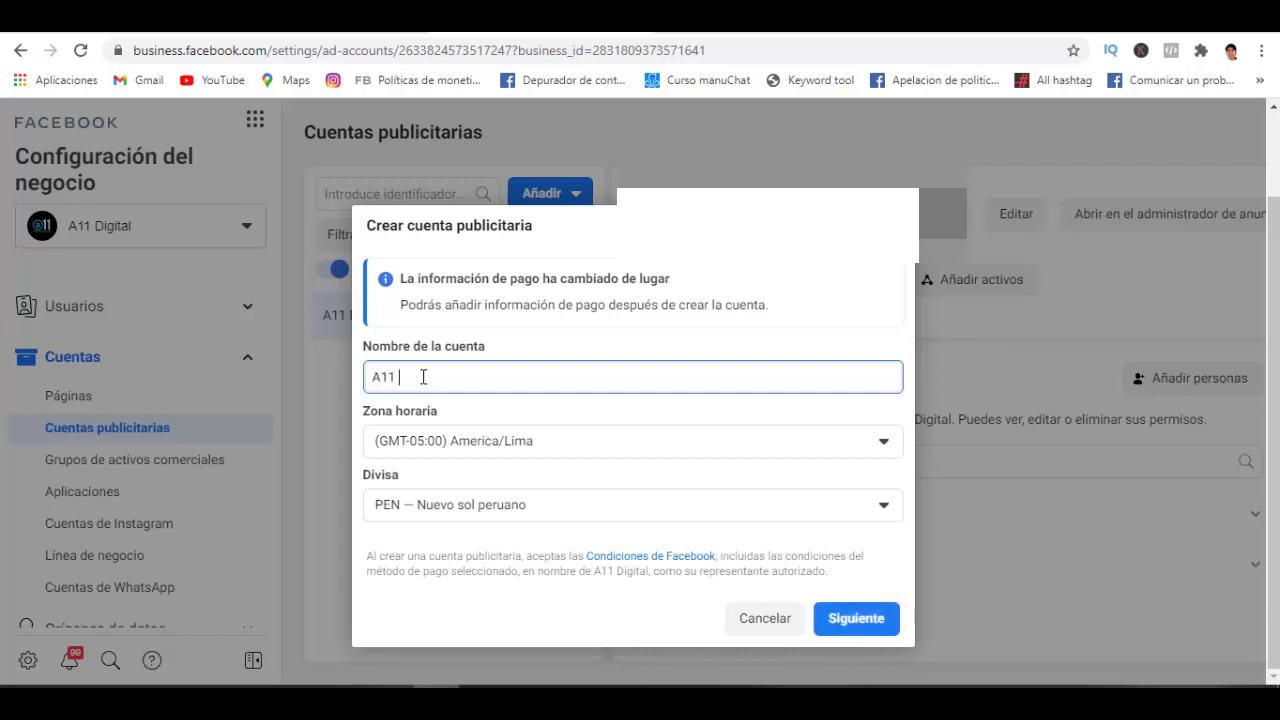
type(" Digital - Cuenta 2")
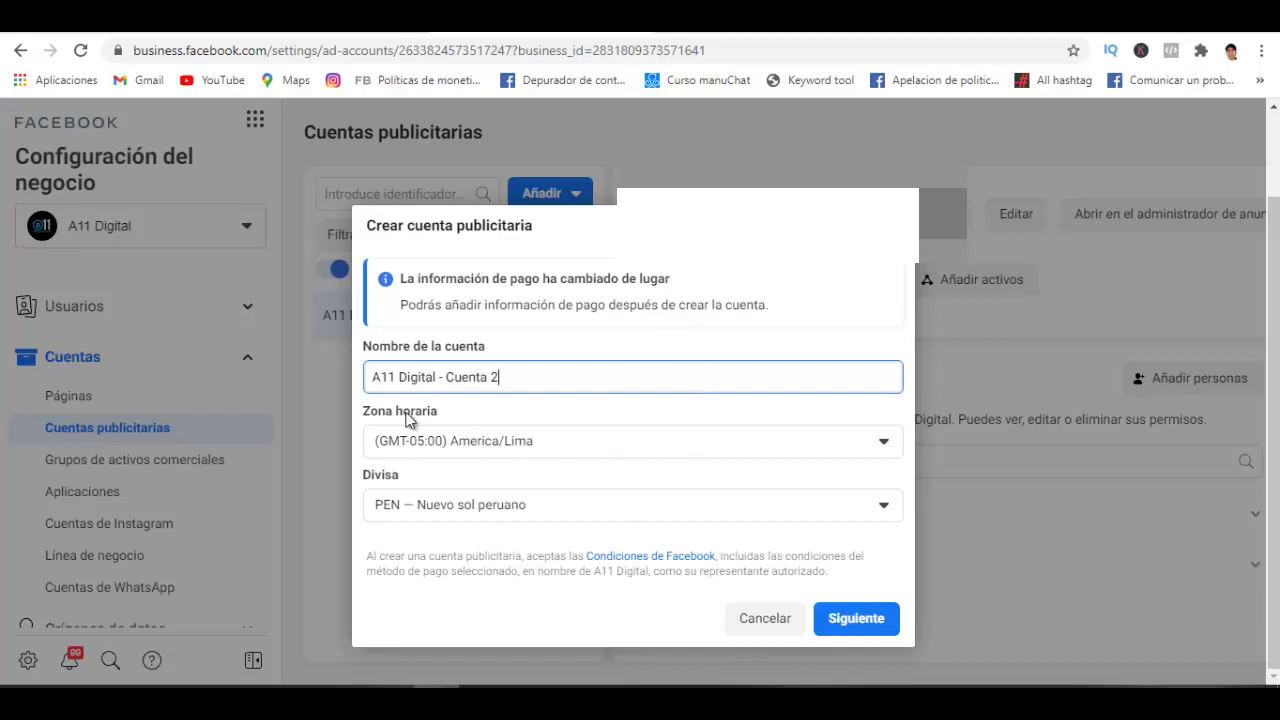
Look through the available time zones for the new ad account, keeping (GMT-05:00) America/Lima
left_click(672, 455)
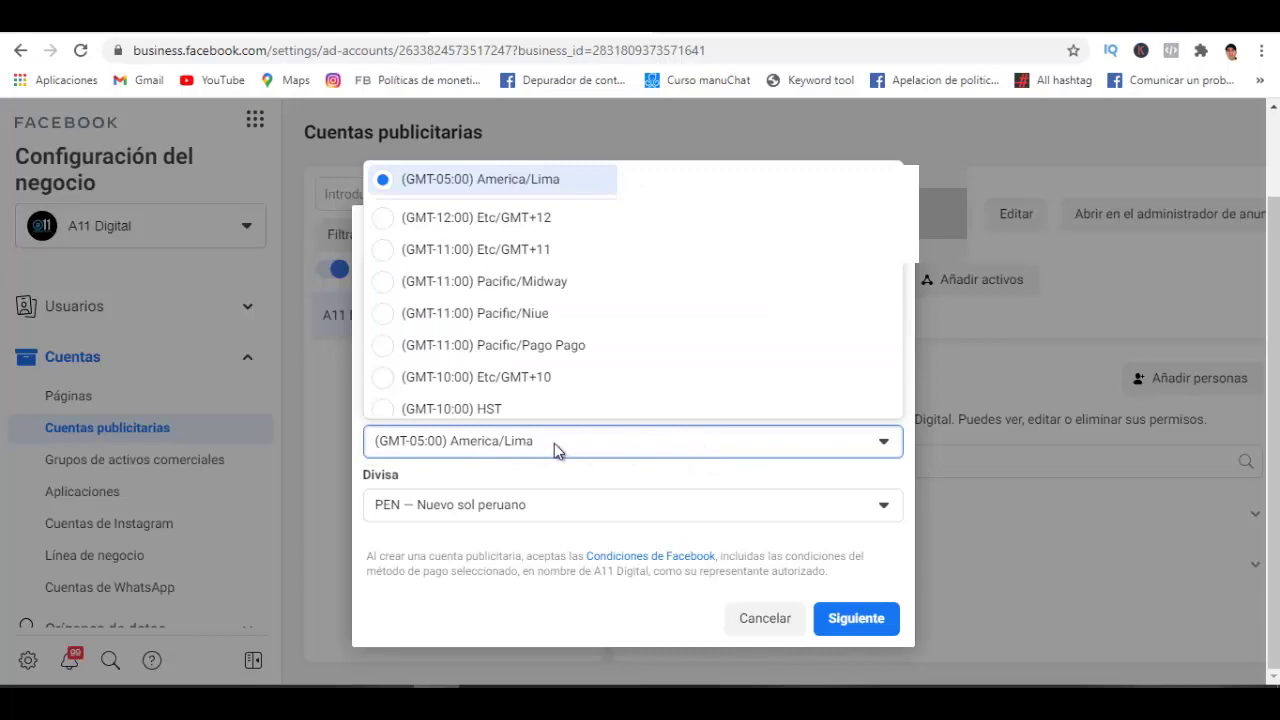
left_click(570, 453)
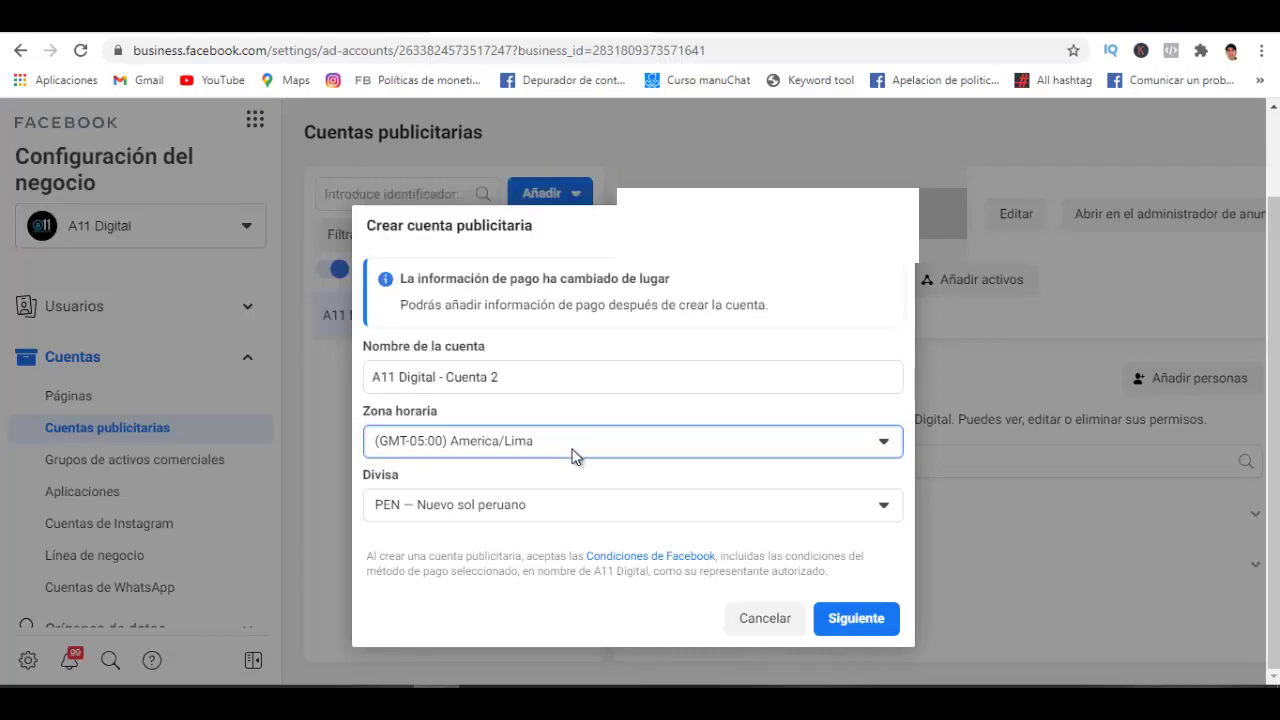
left_click(750, 449)
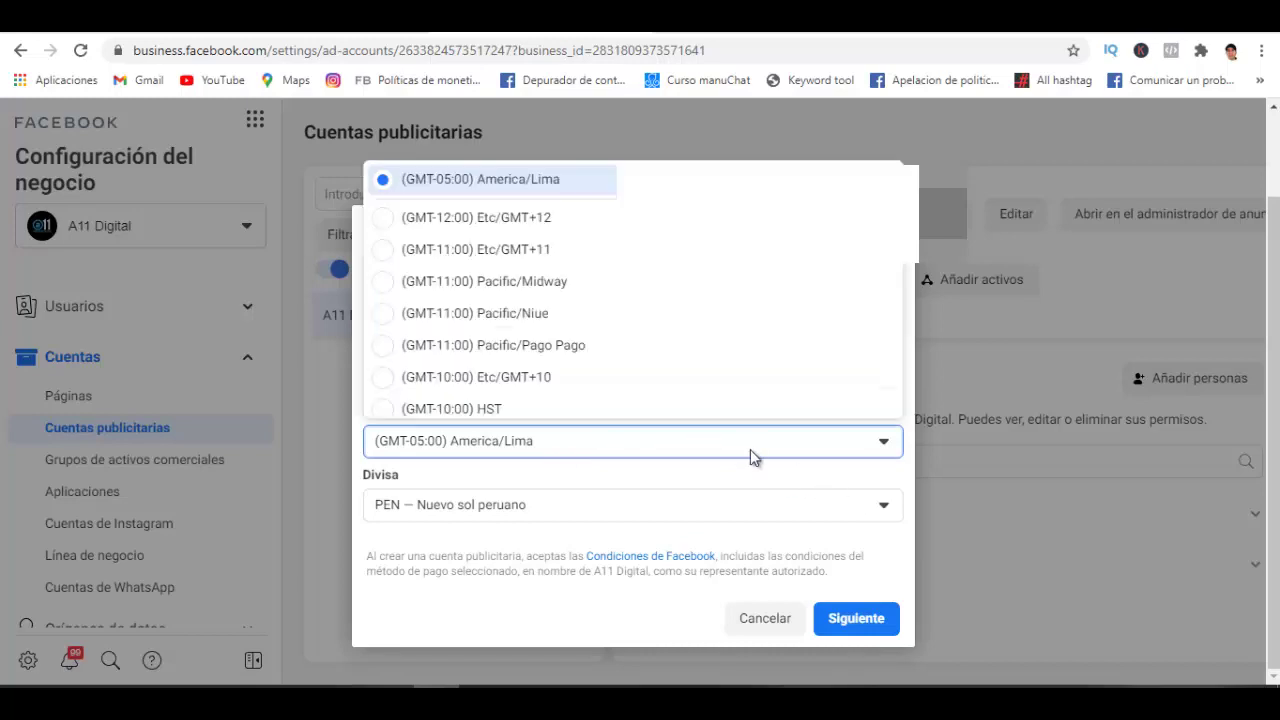
scroll(540, 290, "down", 4)
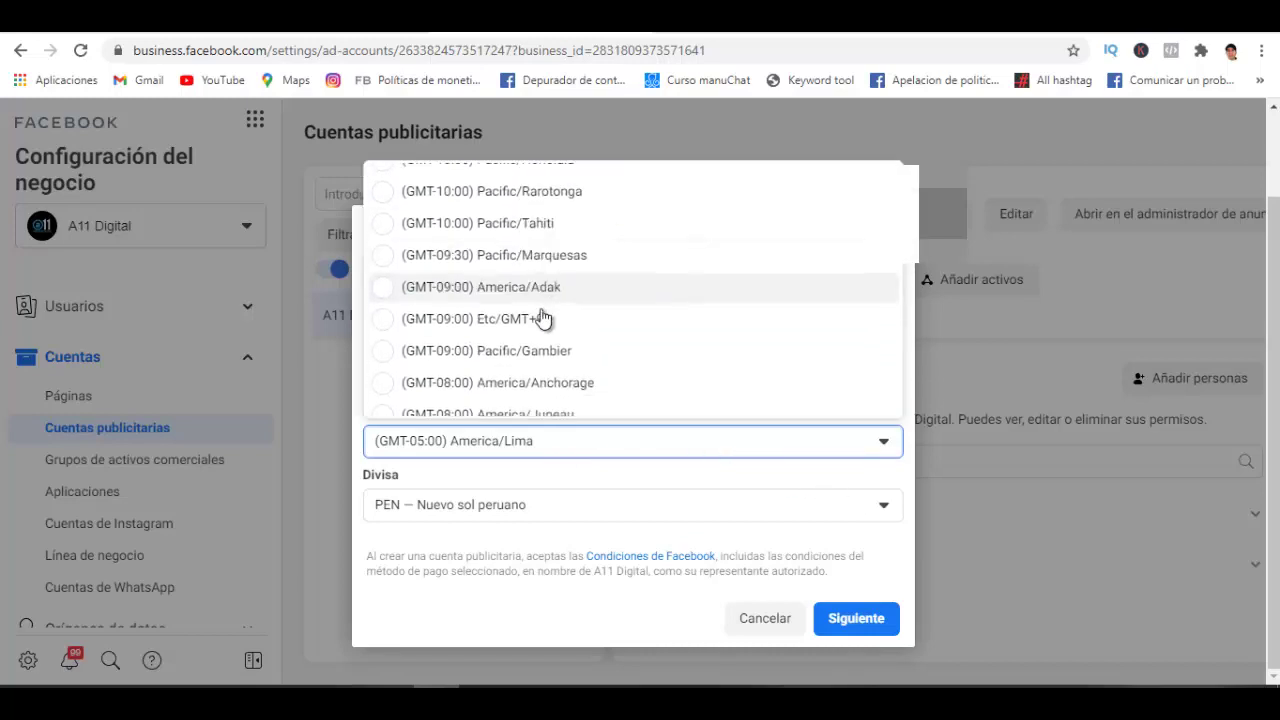
scroll(541, 330, "down", 1)
scroll(530, 330, "down", 3)
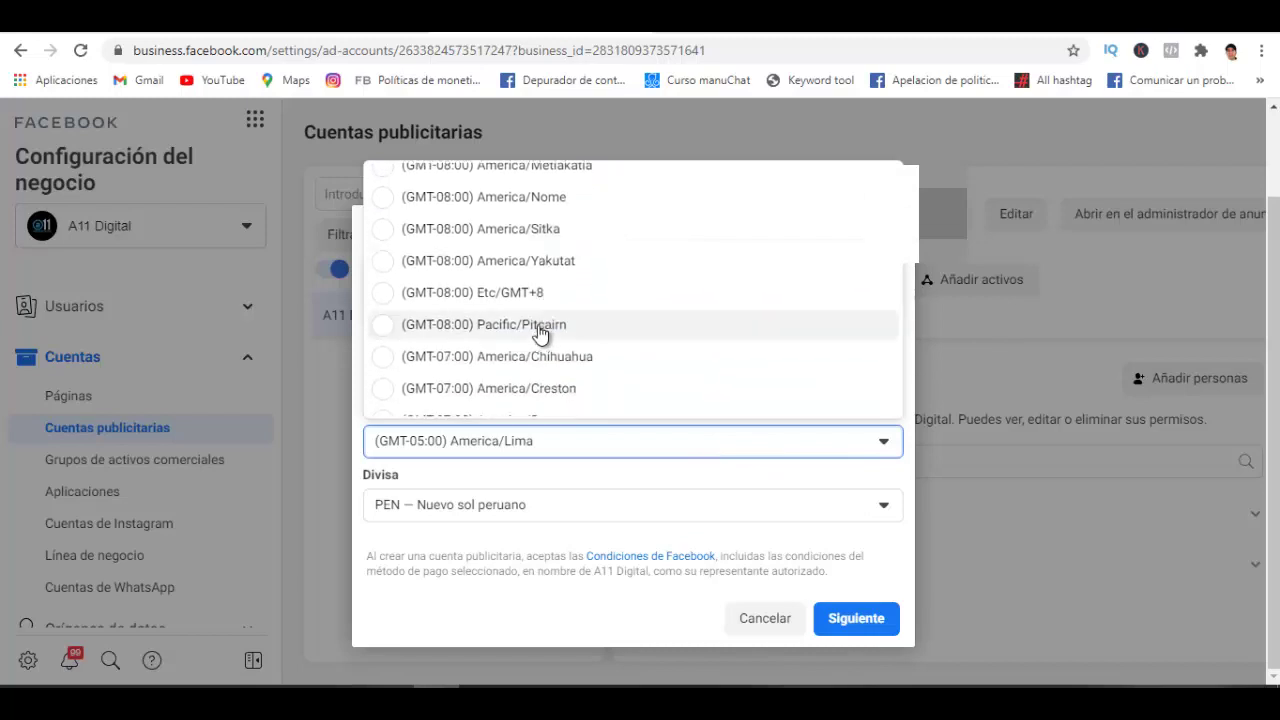
scroll(580, 350, "down", 2)
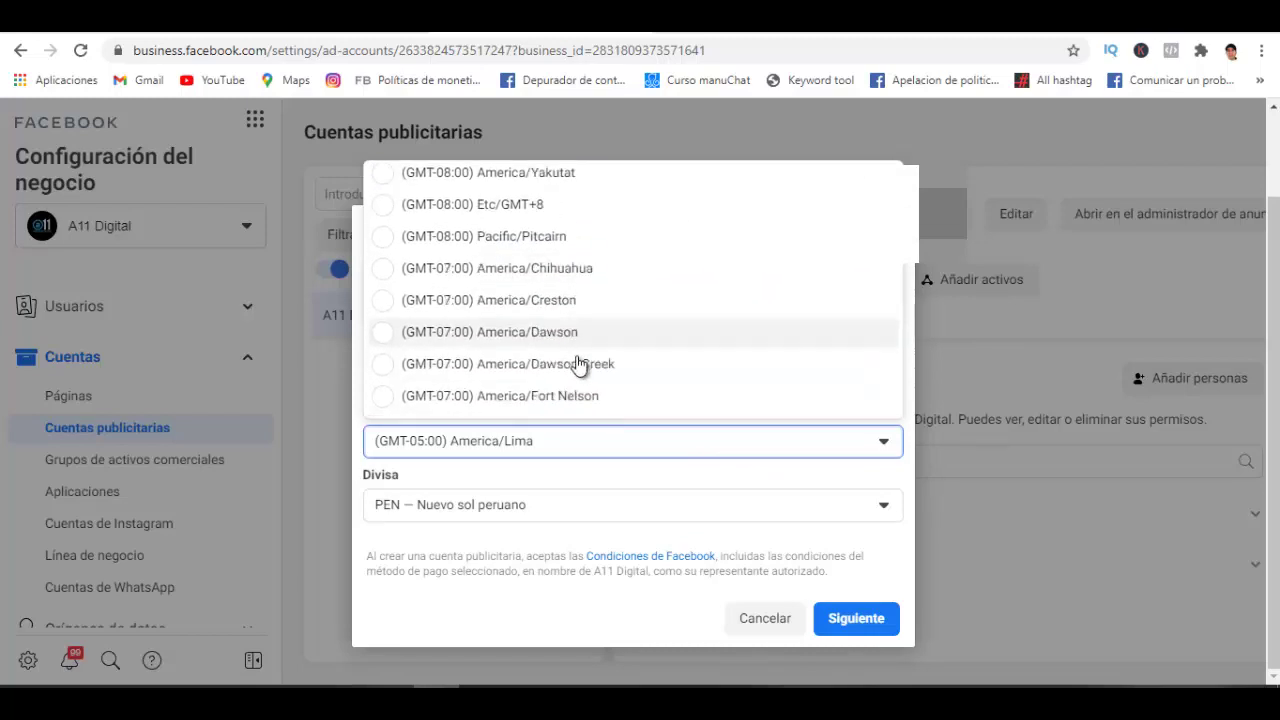
left_click(663, 443)
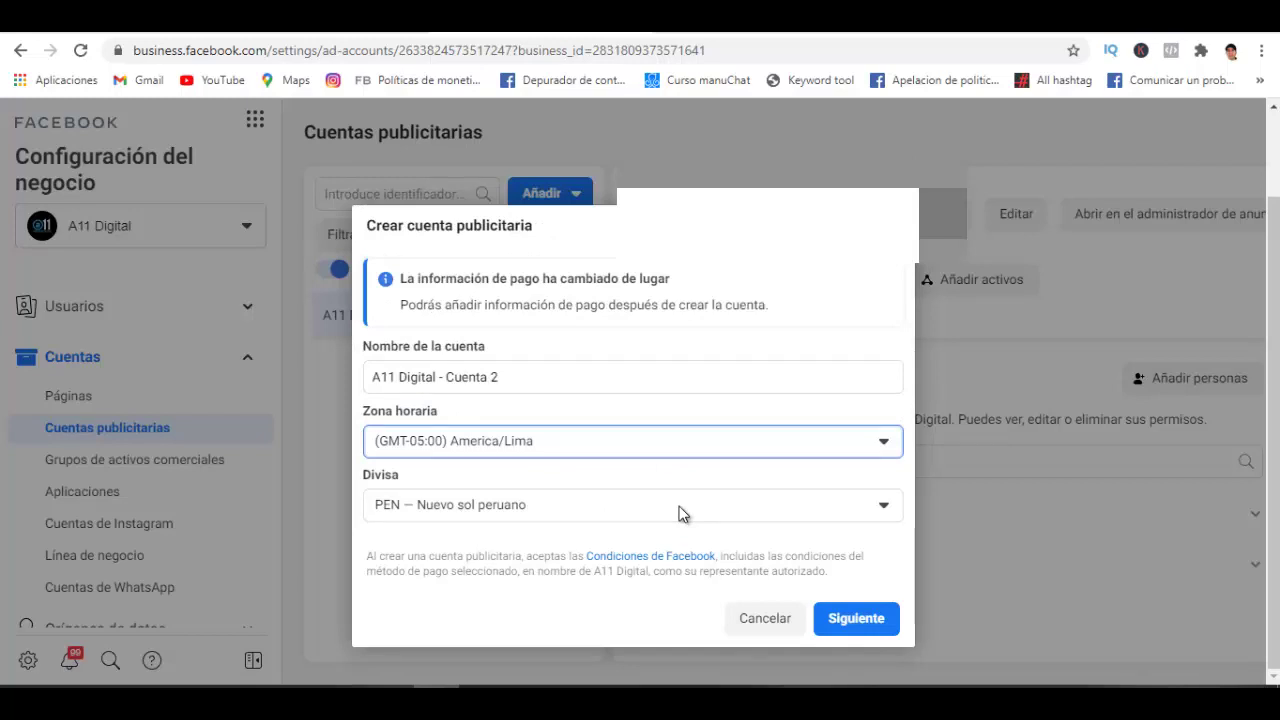
Look through the available currencies for the new ad account, keeping PEN – Nuevo sol peruano
left_click(565, 505)
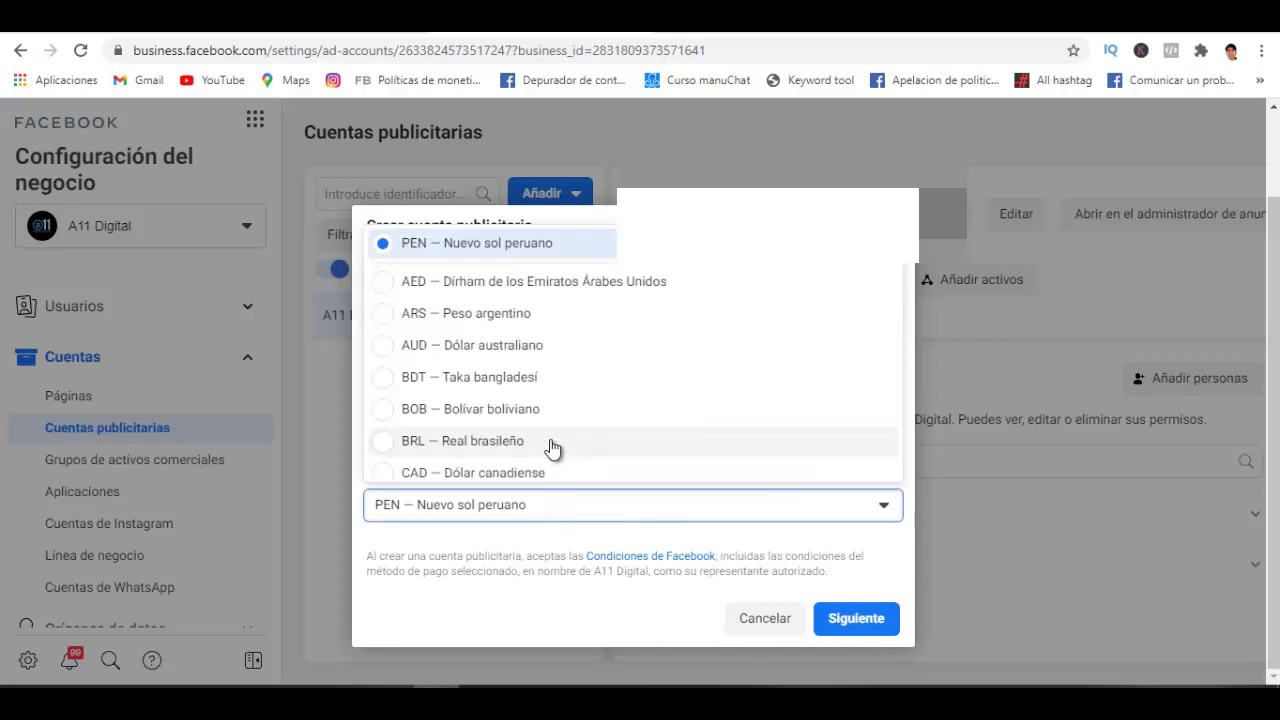
scroll(557, 398, "down", 4)
scroll(560, 397, "down", 7)
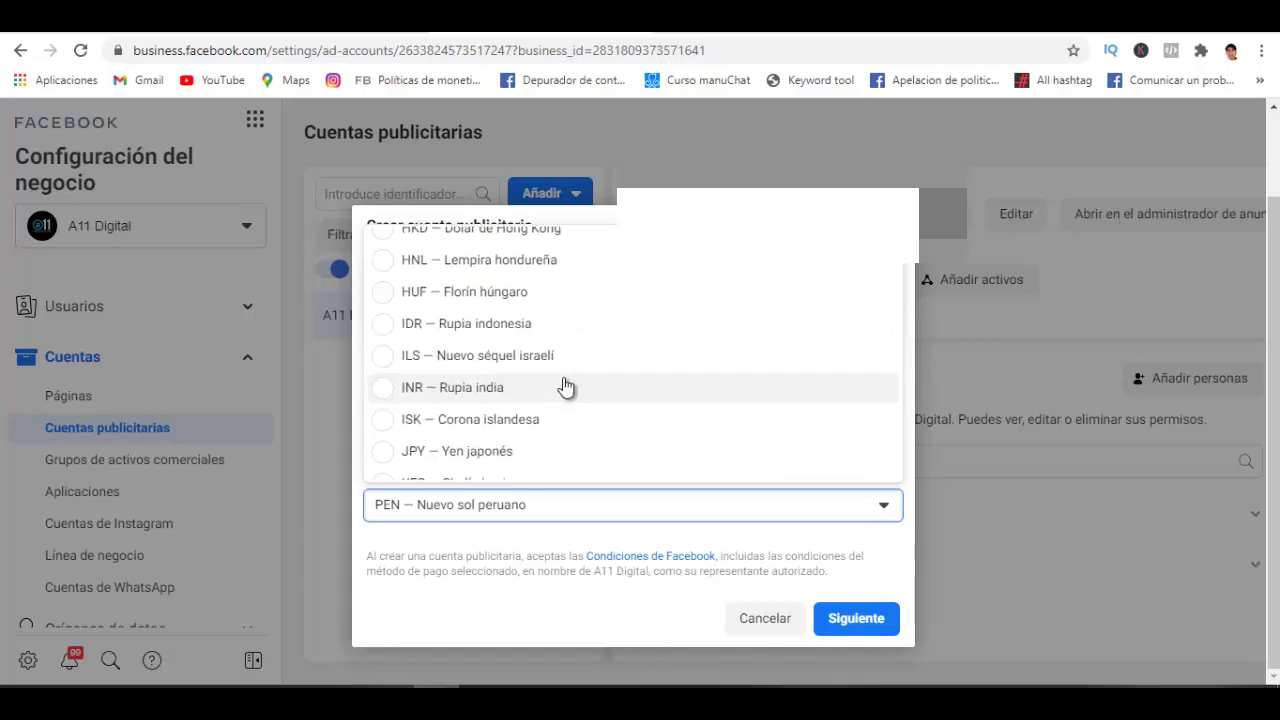
scroll(582, 401, "down", 2)
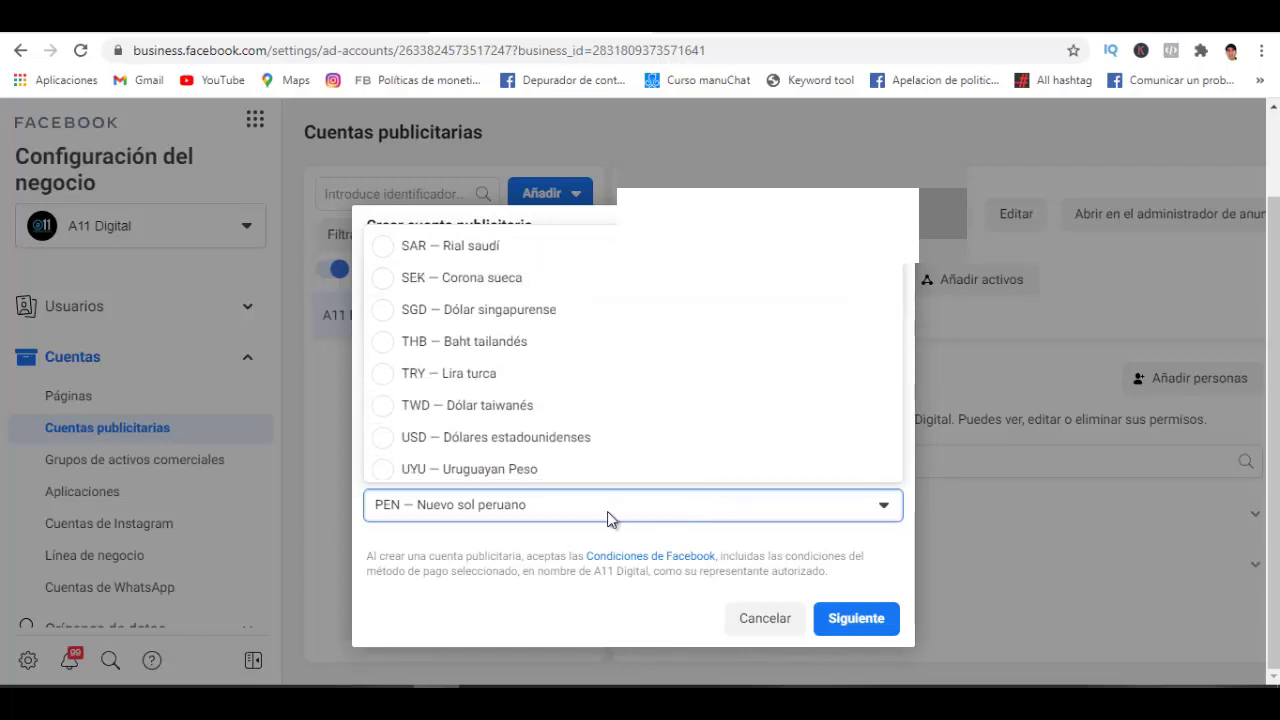
left_click(607, 511)
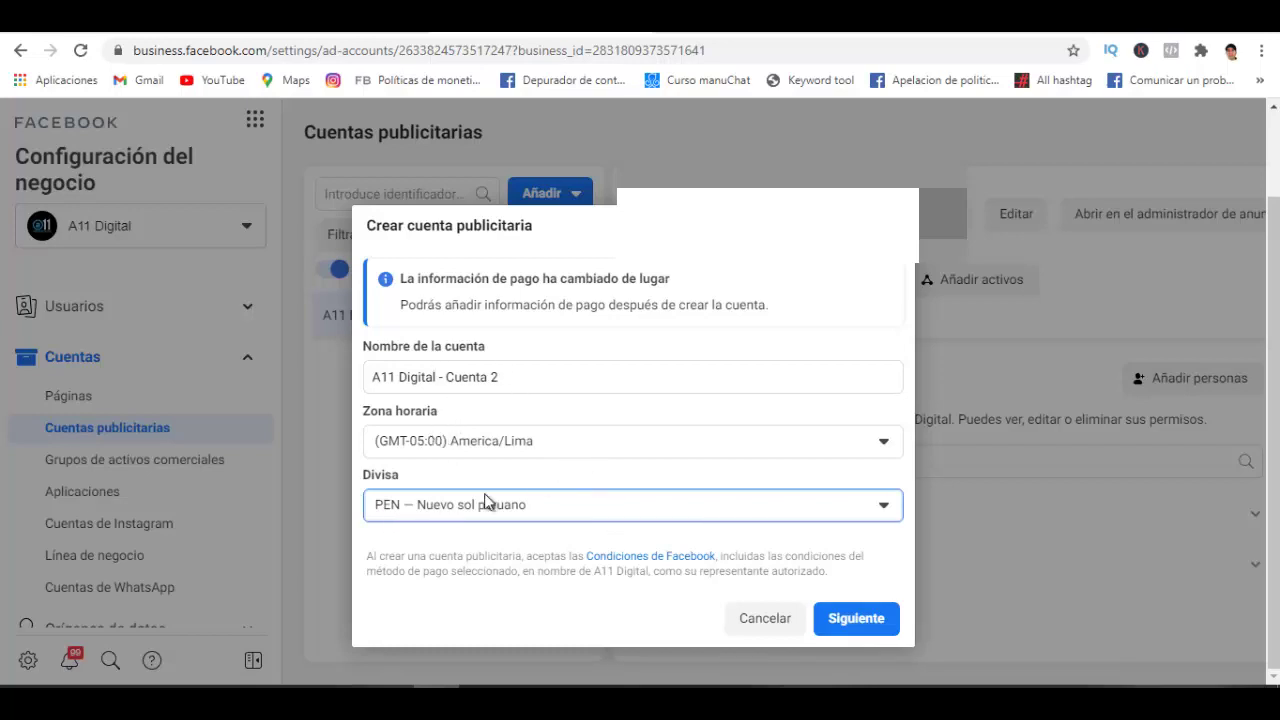
Assign the ad account's use to Mi negocio (A11 Digital) and create it
left_click(847, 620)
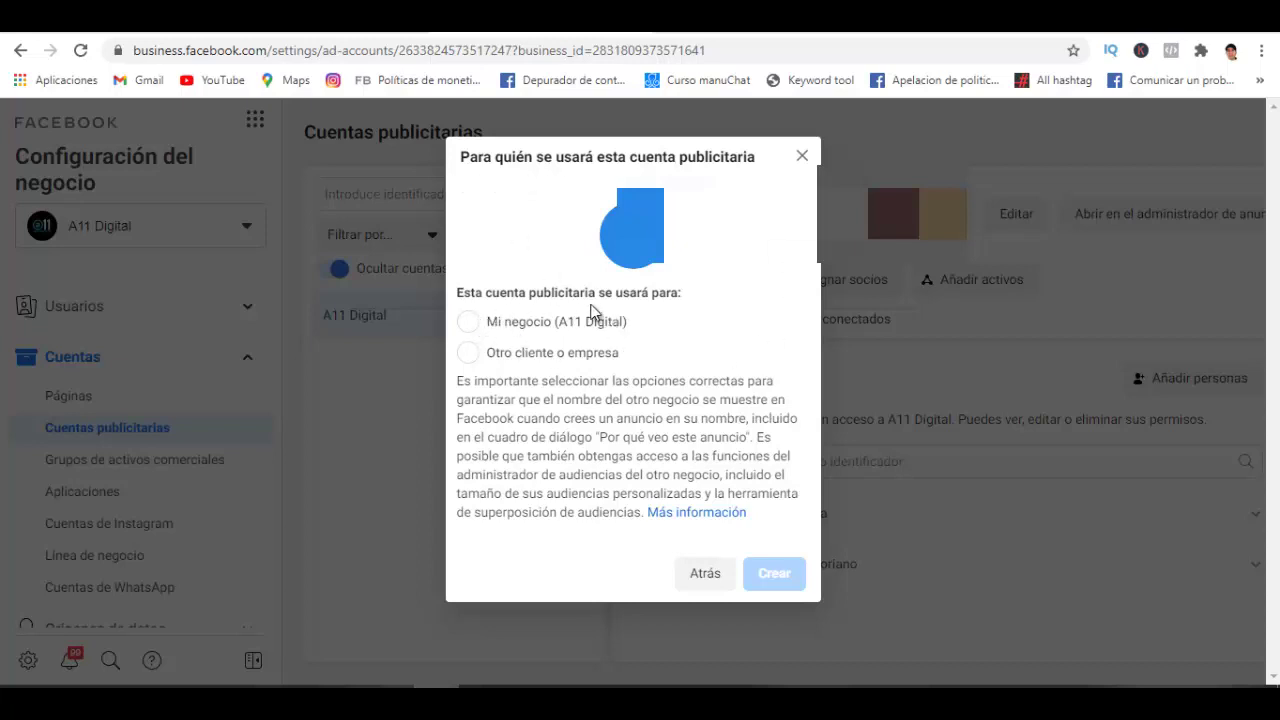
left_click(468, 322)
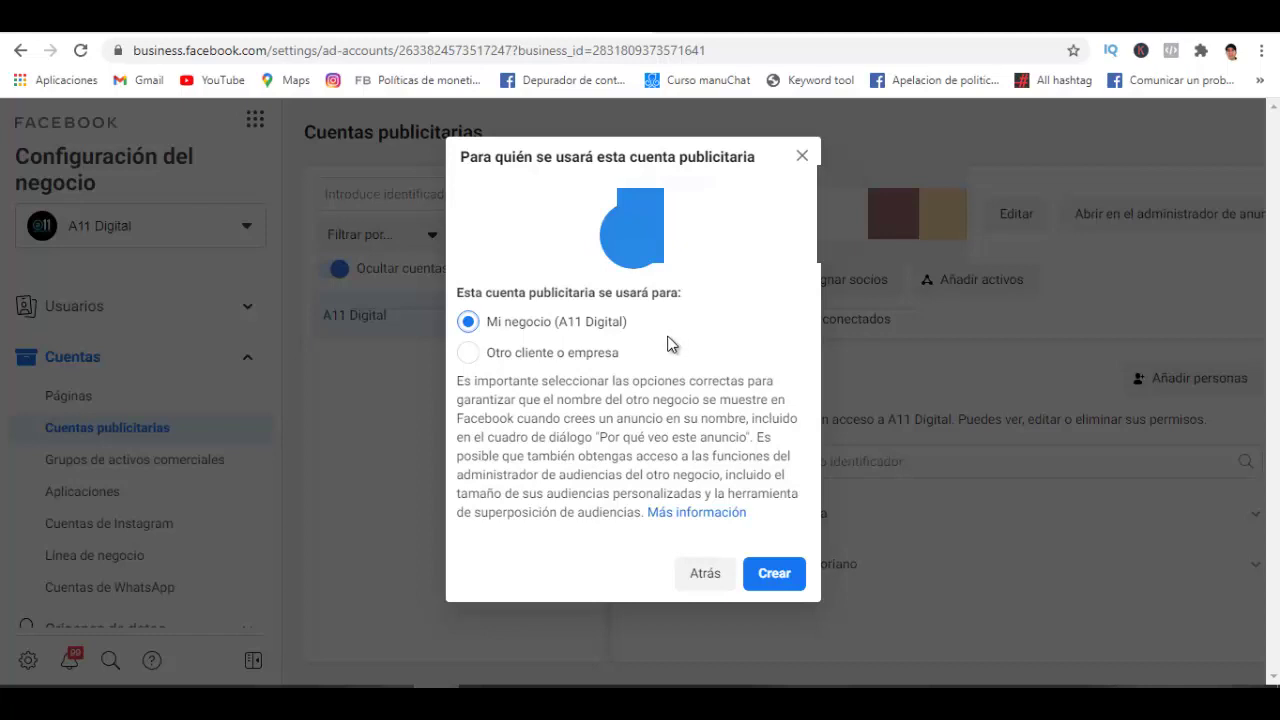
left_click(776, 572)
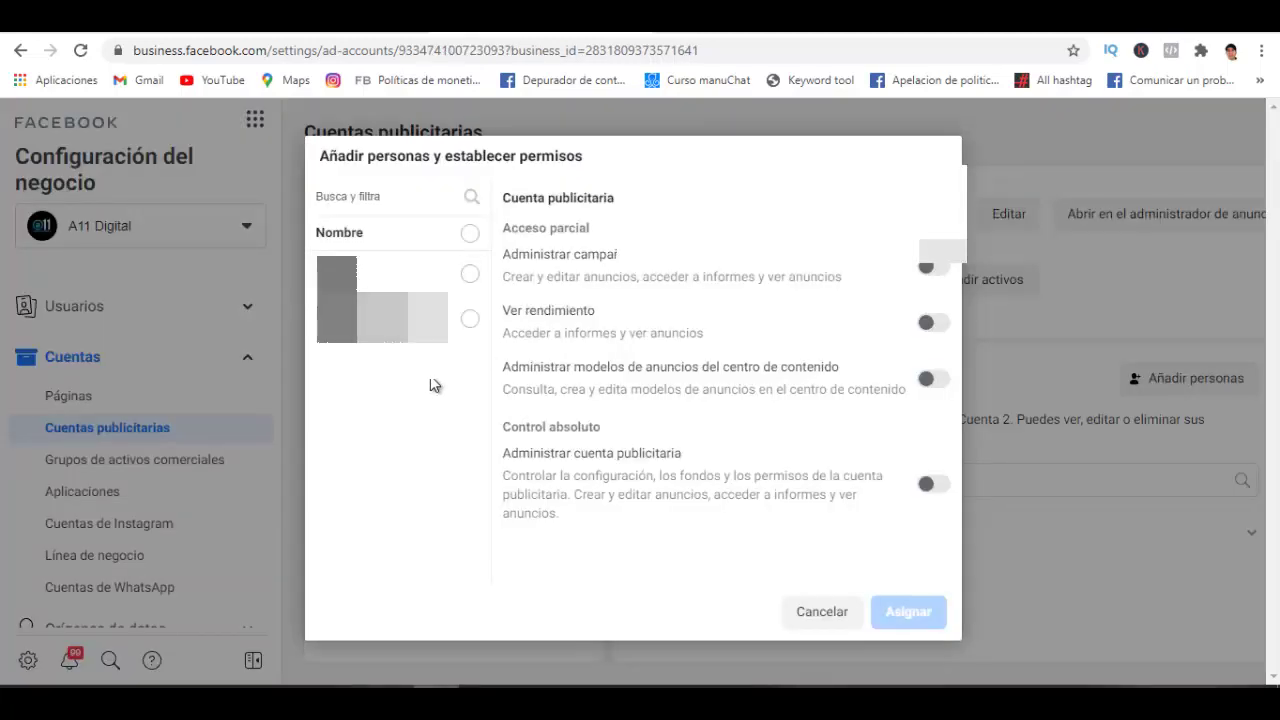
Assign both listed people to the new ad account with the full-control permission Administrar cuenta publicitaria
left_click(466, 288)
left_click(476, 318)
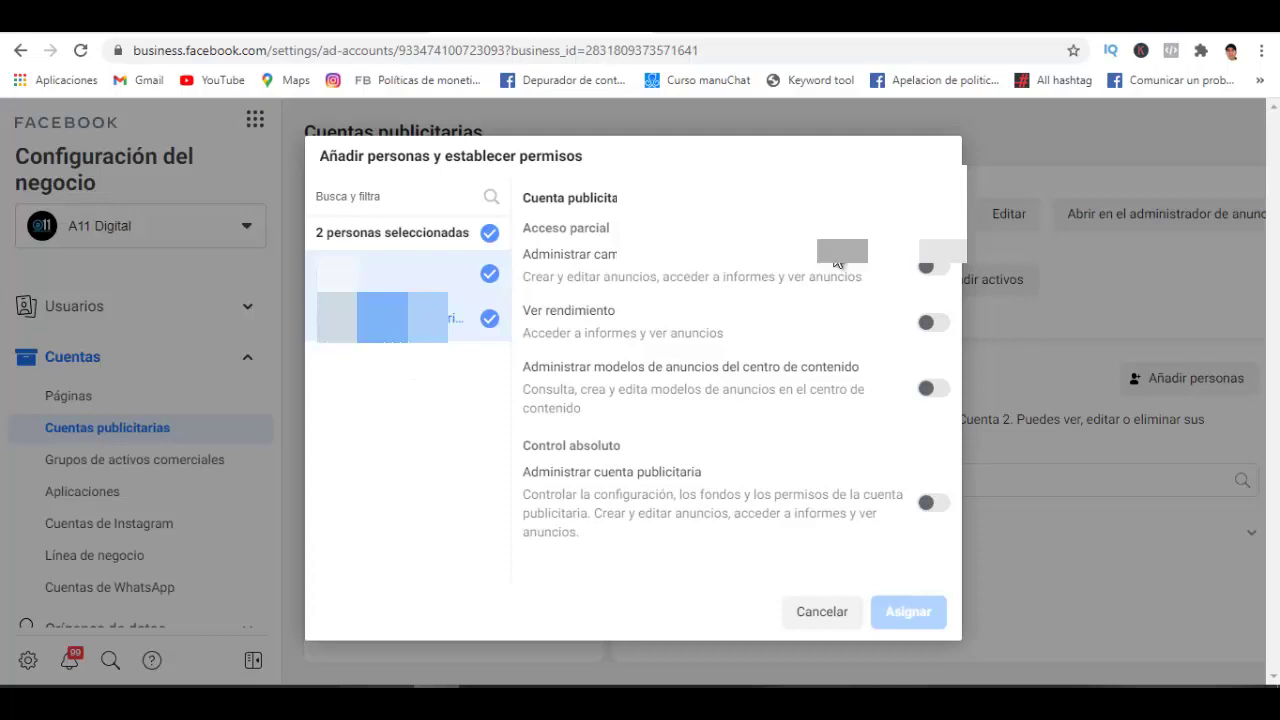
left_click(934, 505)
left_click(455, 273)
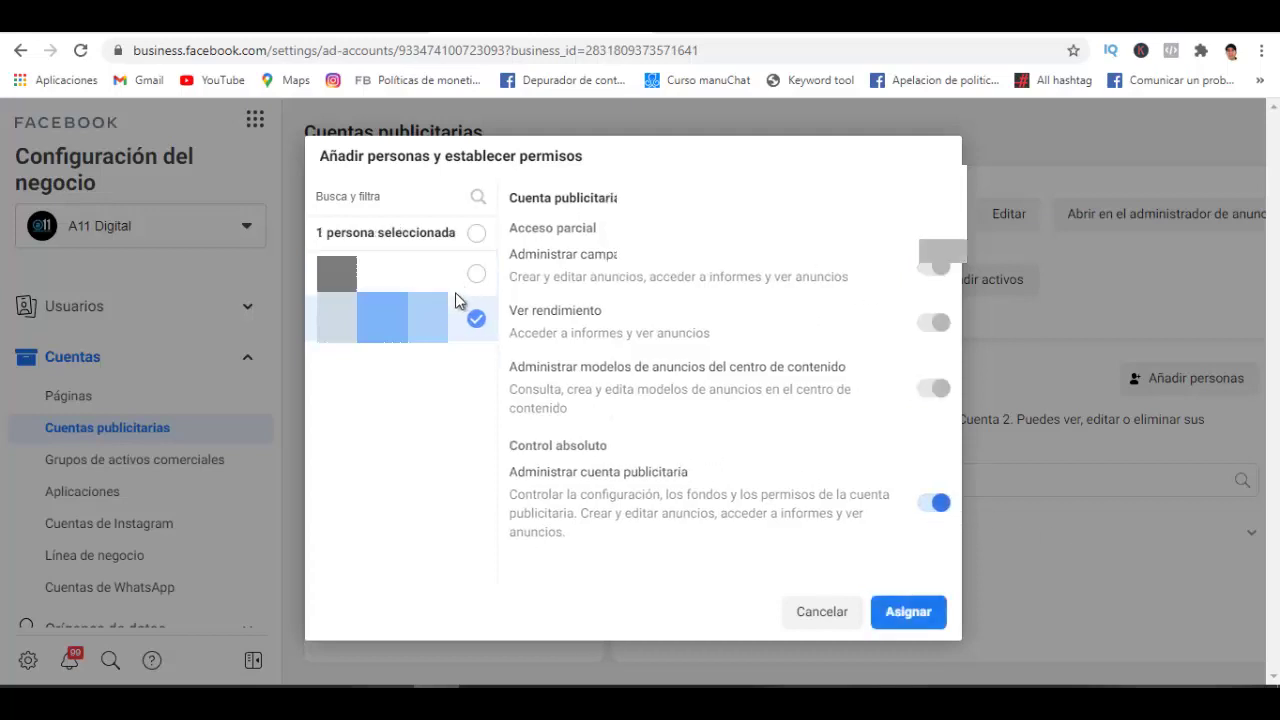
left_click(452, 287)
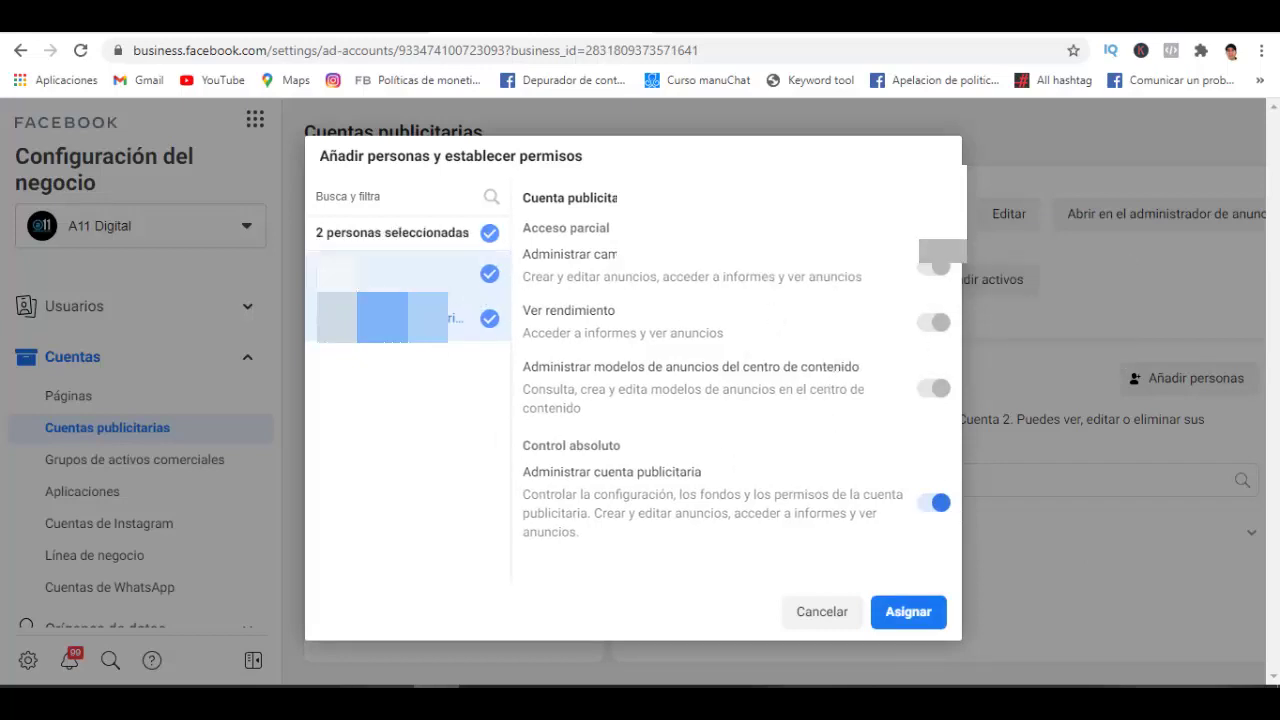
left_click(910, 614)
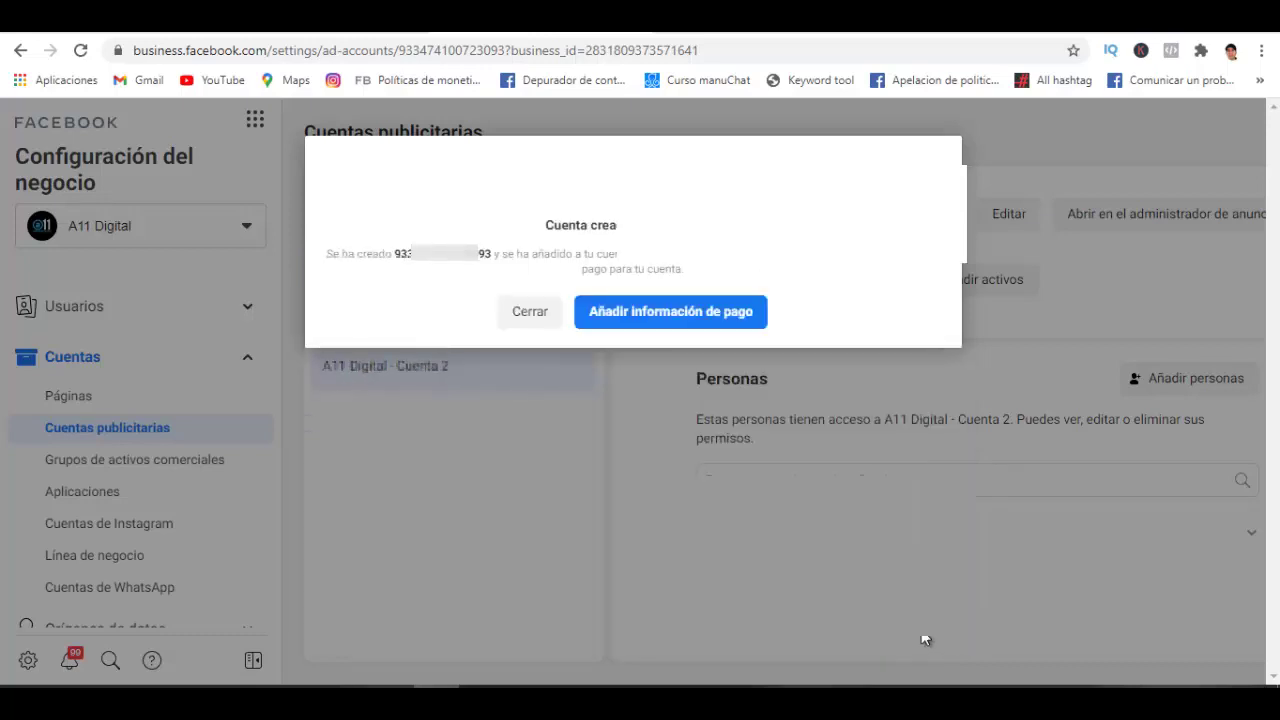
Start adding payment information to the new account, trying the Business Manager payment method and choosing Tarjeta de débito o crédito
triple_click(548, 228)
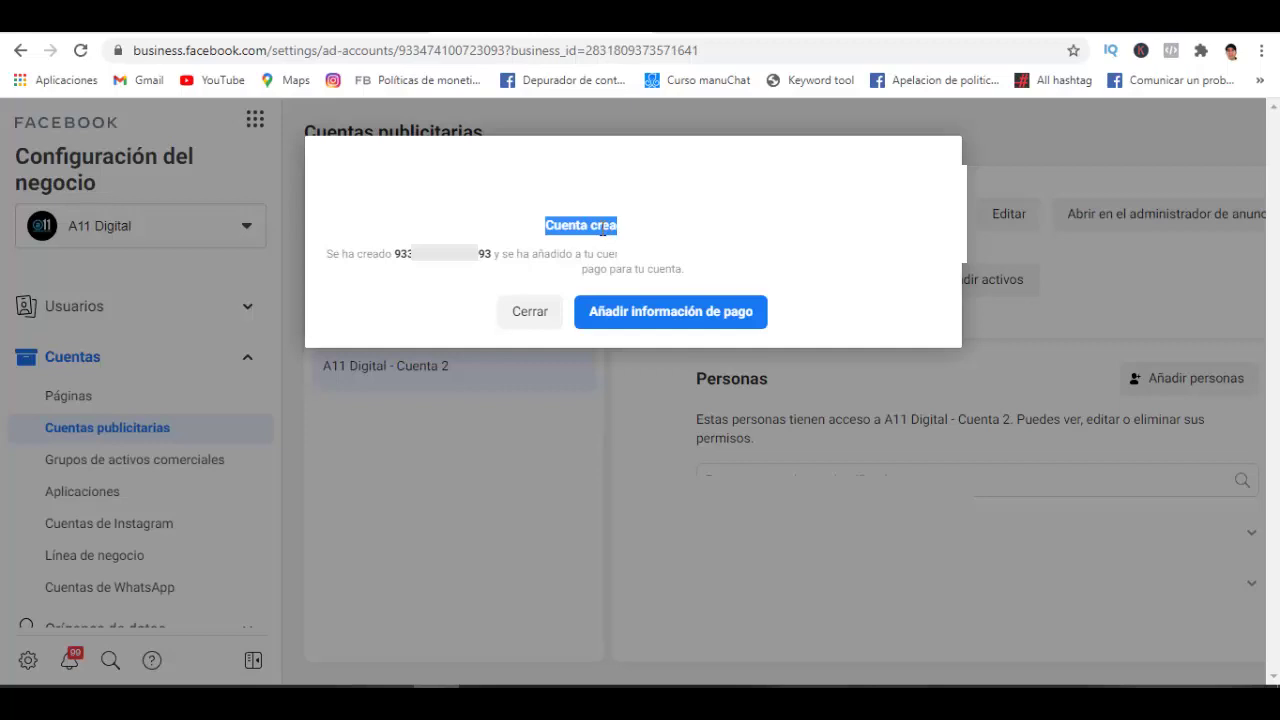
left_click(680, 314)
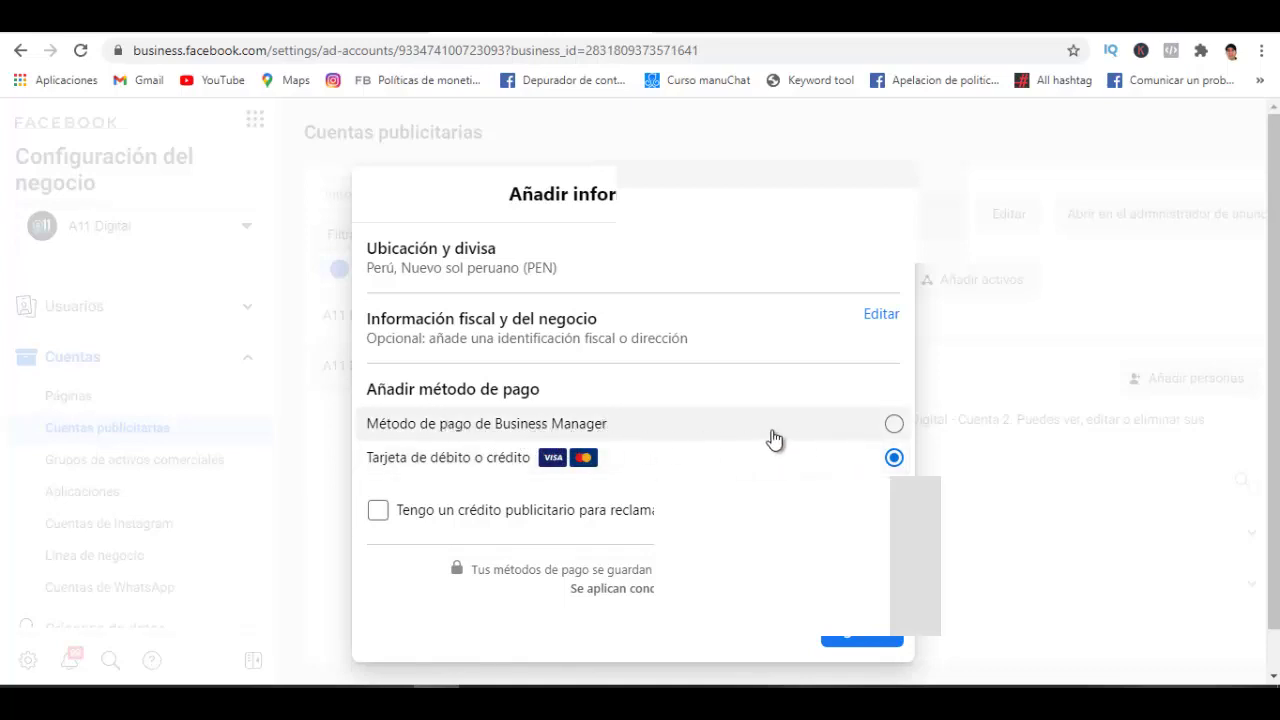
left_click(893, 425)
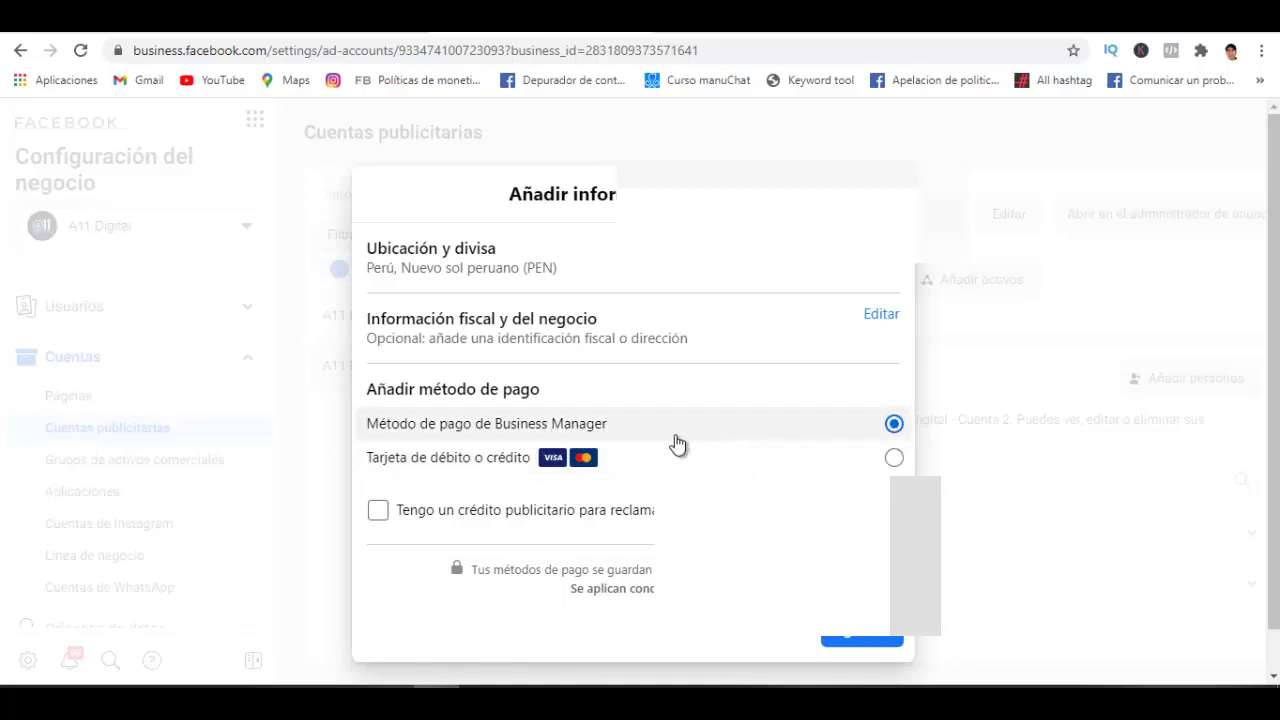
scroll(588, 444, "down", 1)
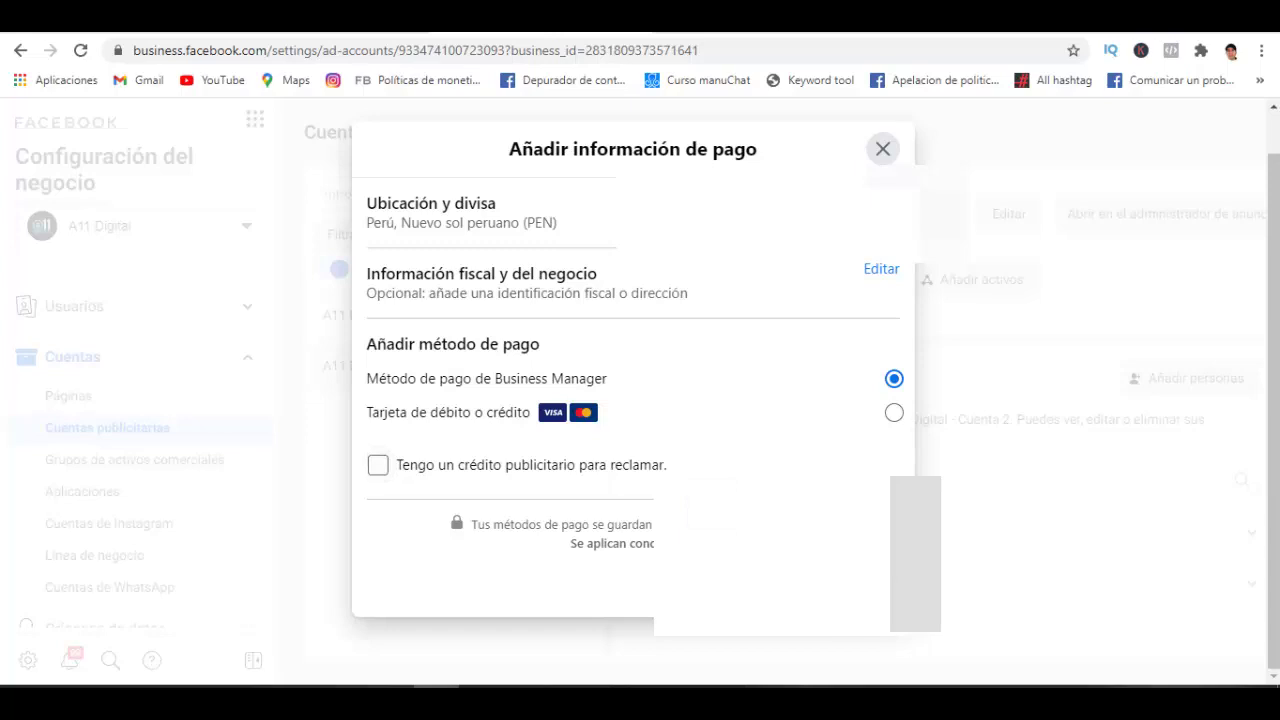
left_click(893, 416)
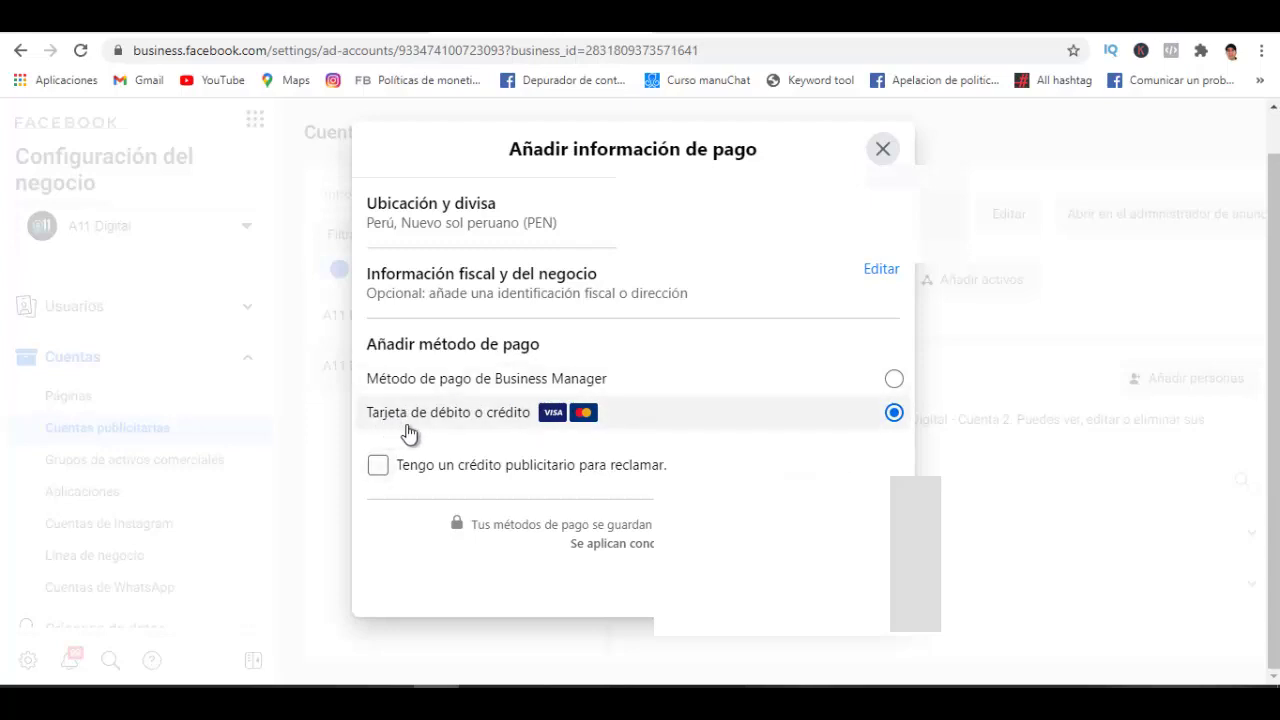
left_click(865, 605)
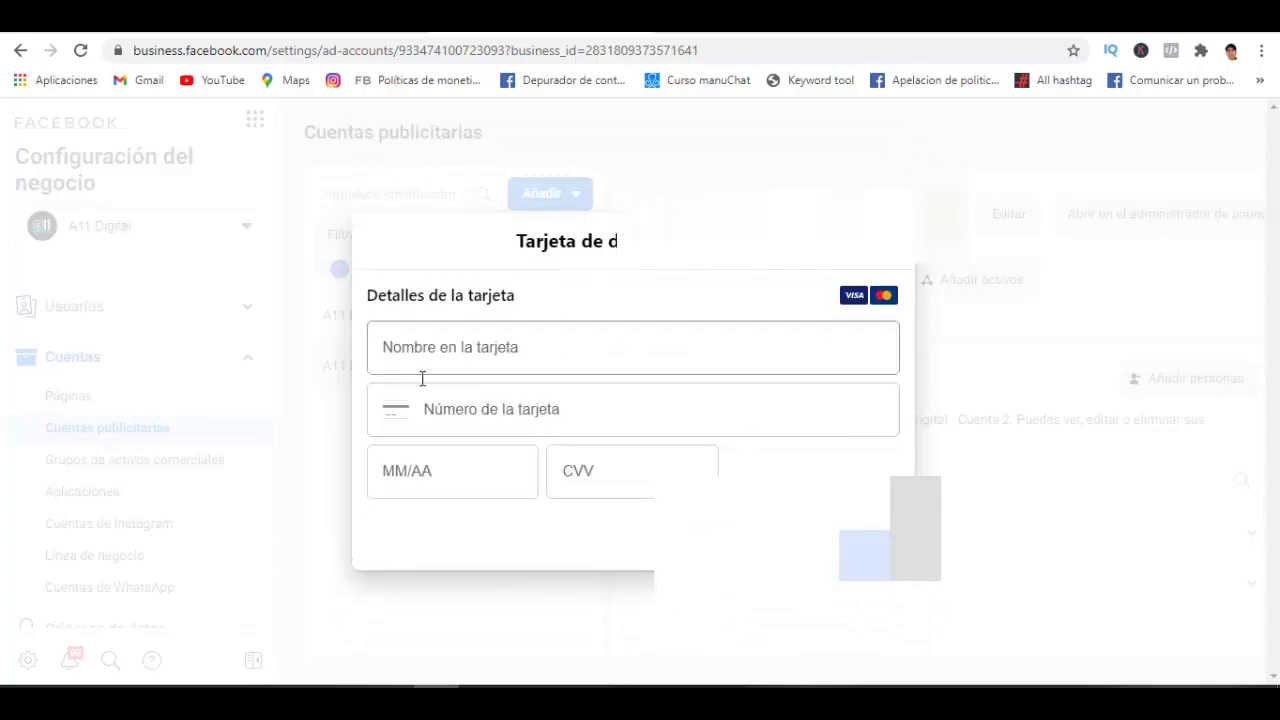
Examine the card form's name, number, expiry and CVV fields, and leave the payment setup without saving a card
left_click(494, 350)
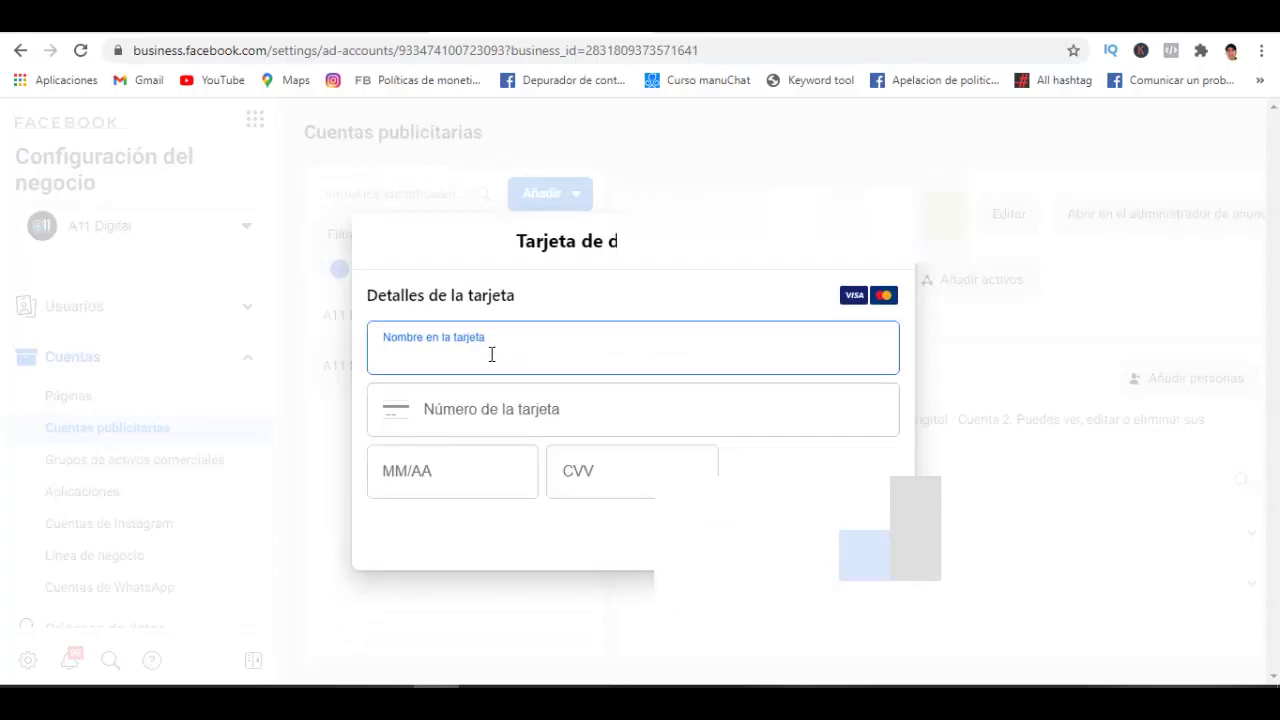
left_click(460, 417)
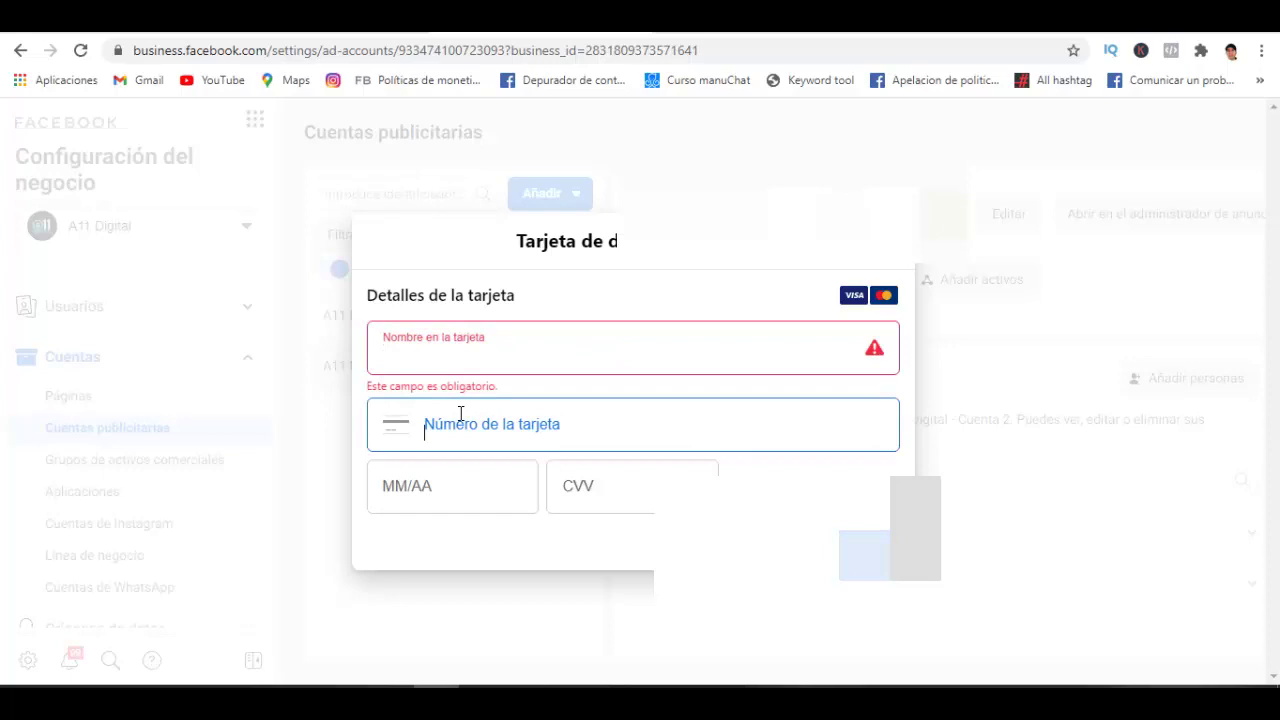
left_click(437, 478)
left_click(611, 487)
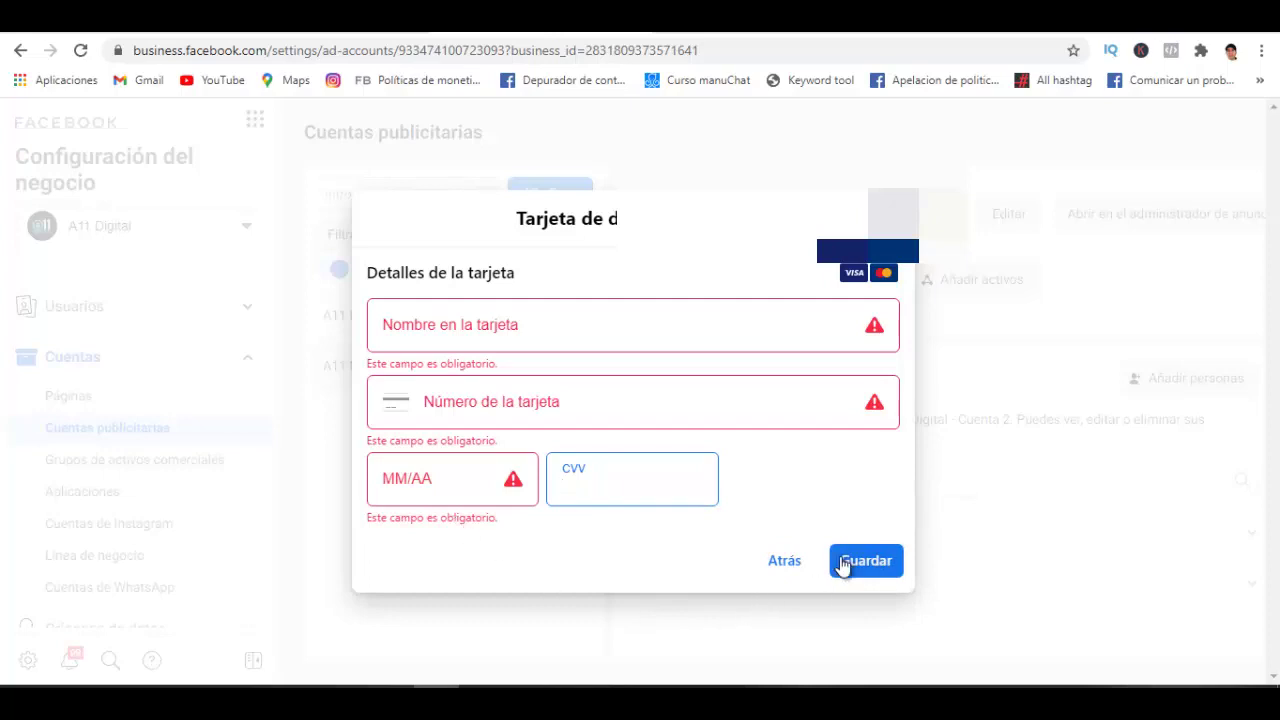
left_click(784, 560)
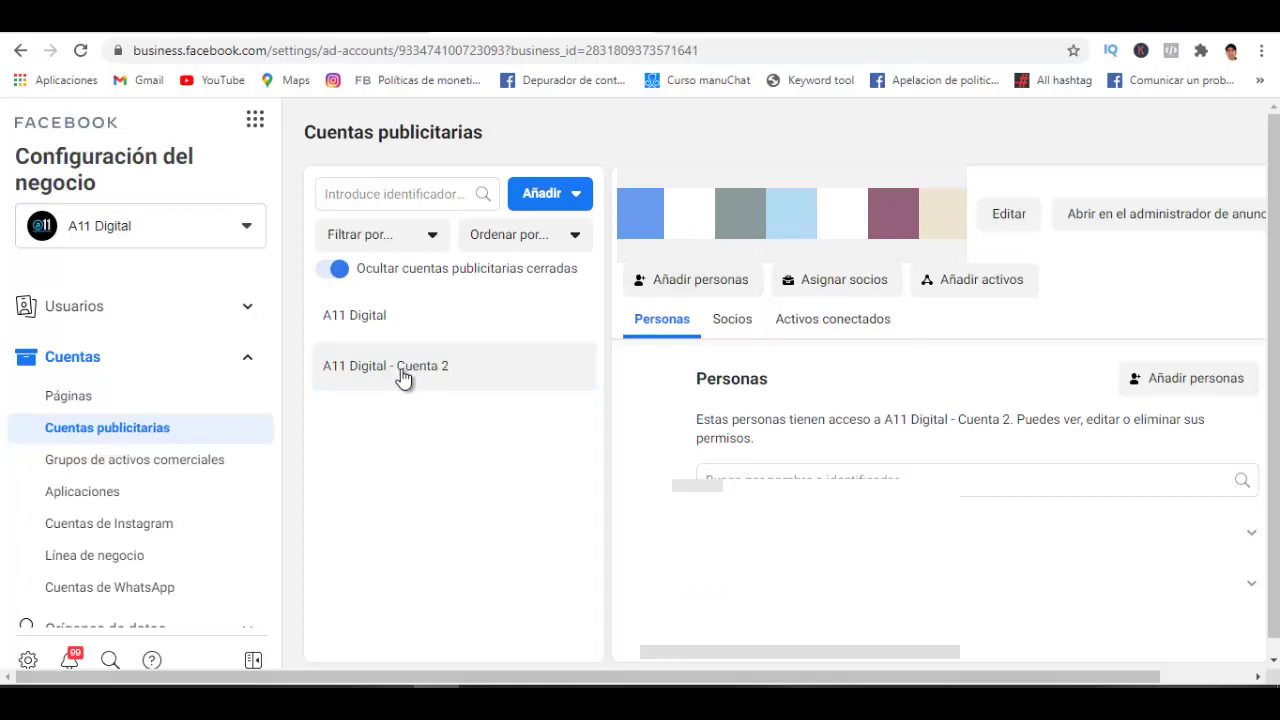
Compare the details of the A11 Digital and A11 Digital - Cuenta 2 ad accounts, ending on A11 Digital - Cuenta 2
left_click(1008, 217)
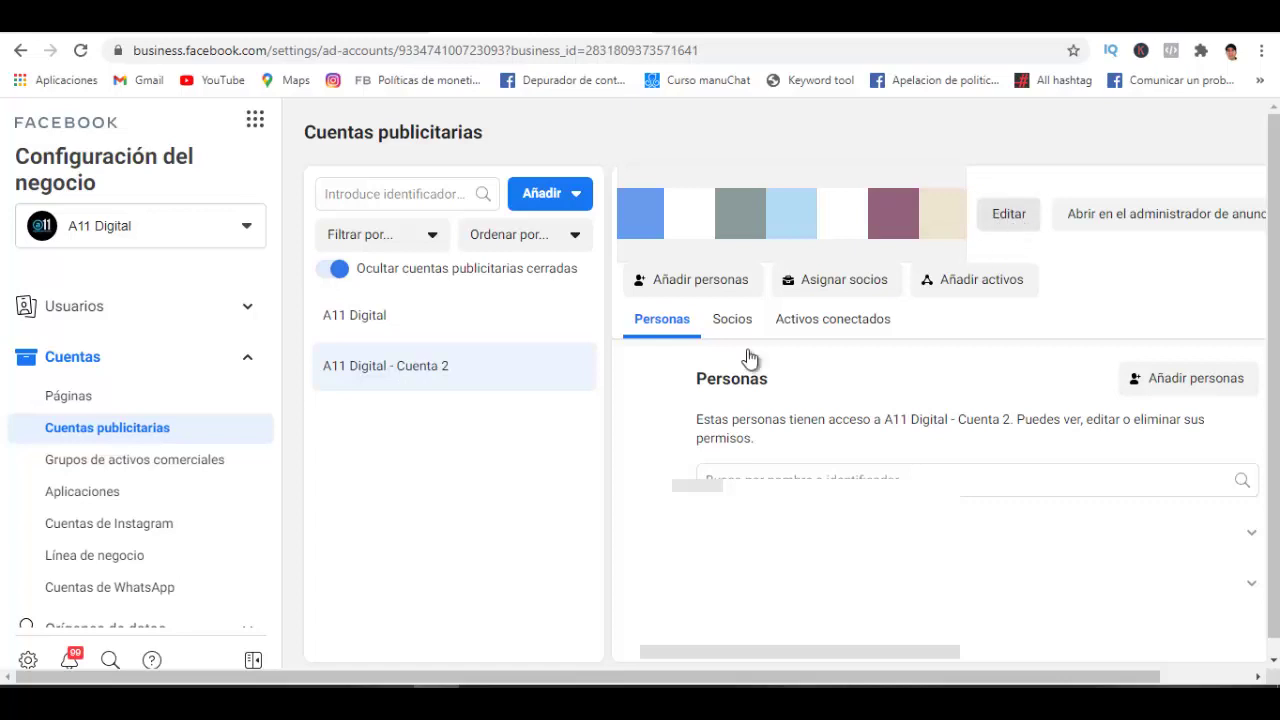
left_click(383, 329)
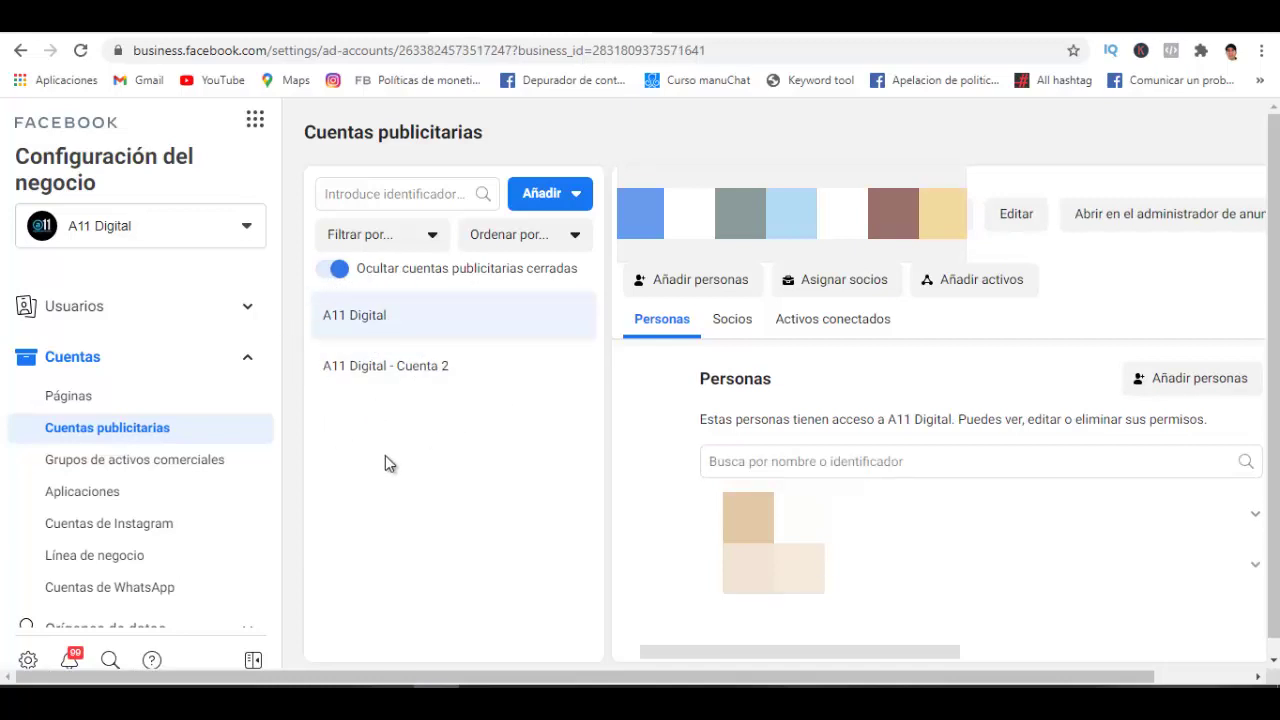
left_click(422, 362)
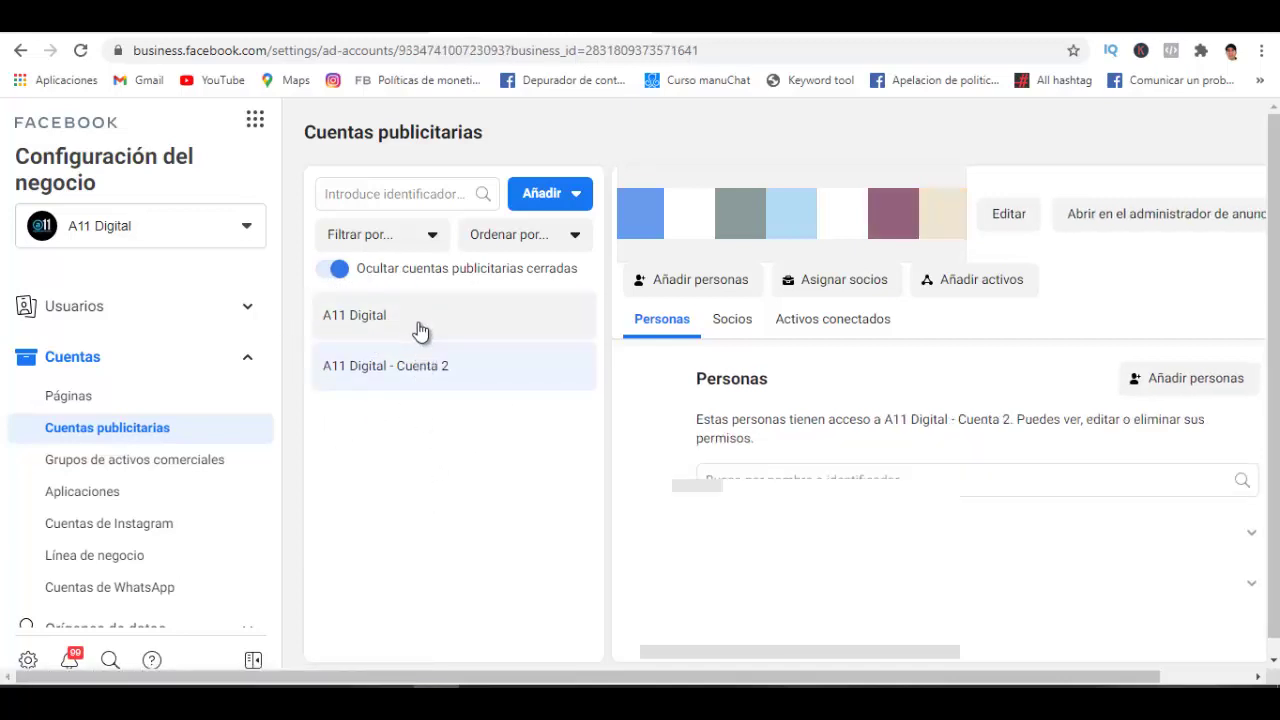
left_click(421, 331)
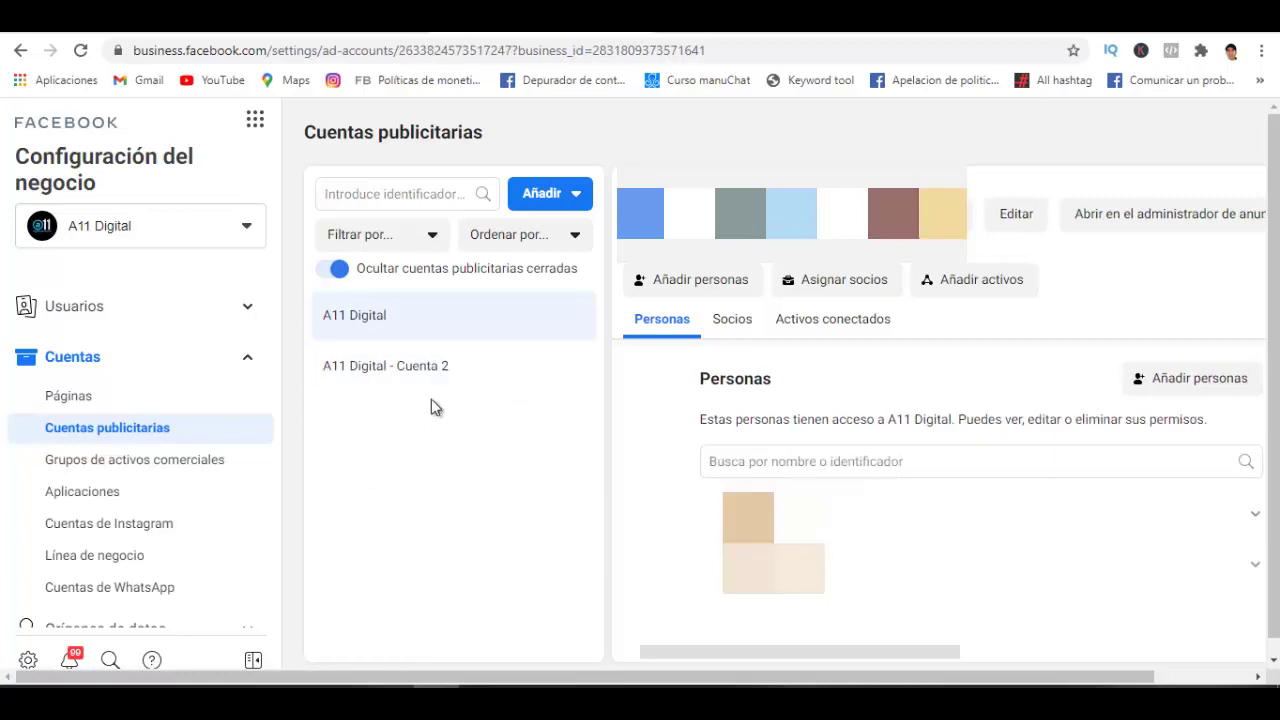
left_click(423, 372)
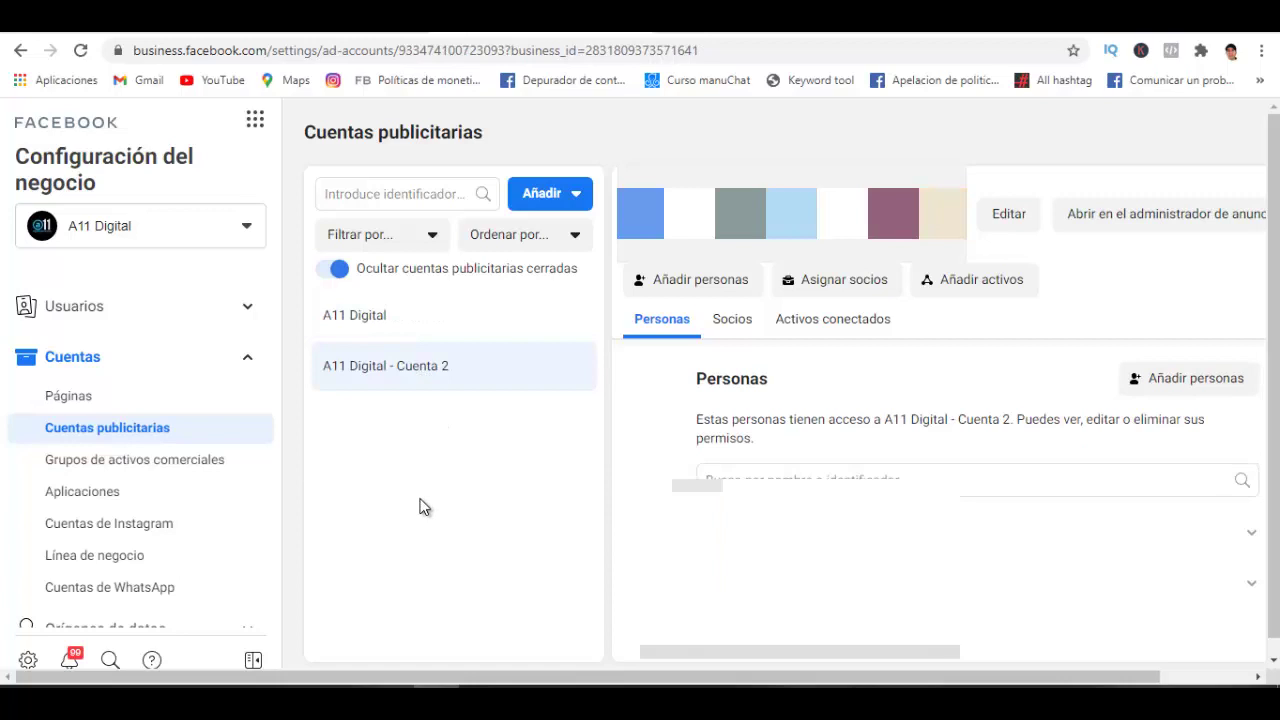
Open the Administrador de anuncios for A11 Digital - Cuenta 2 and switch the campaigns view to the A11 Digital account
left_click(256, 121)
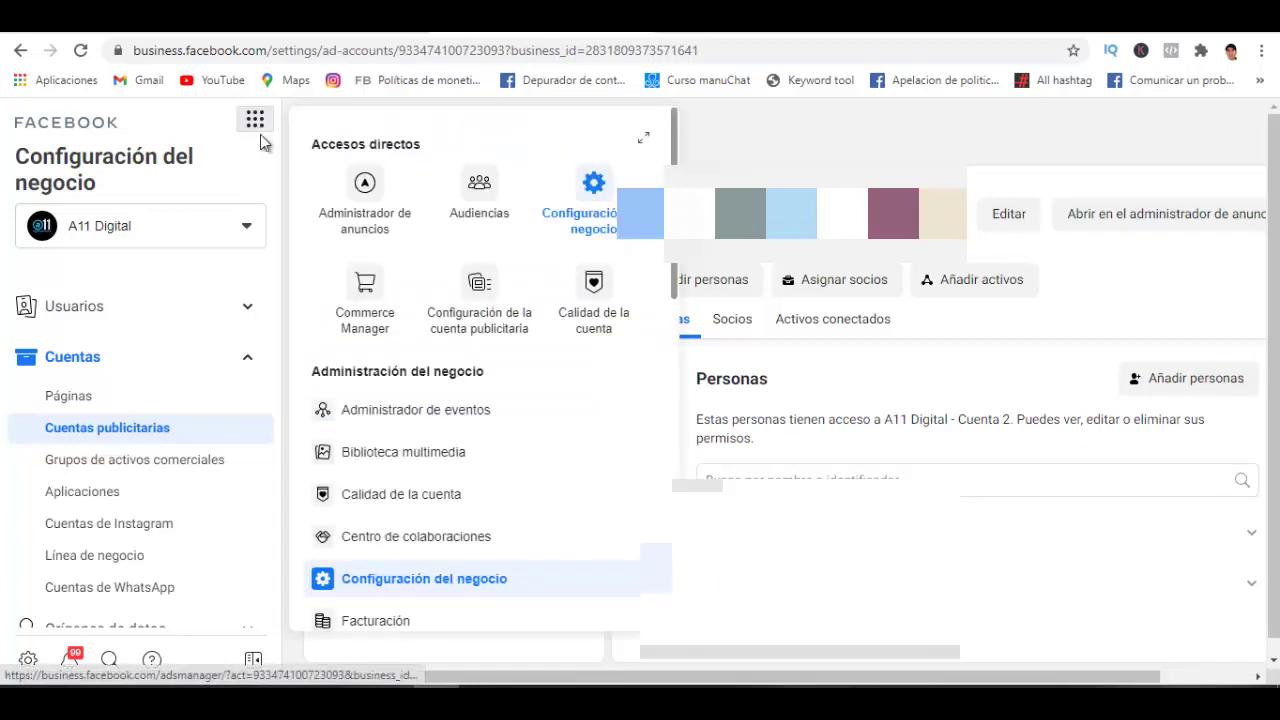
left_click(367, 219)
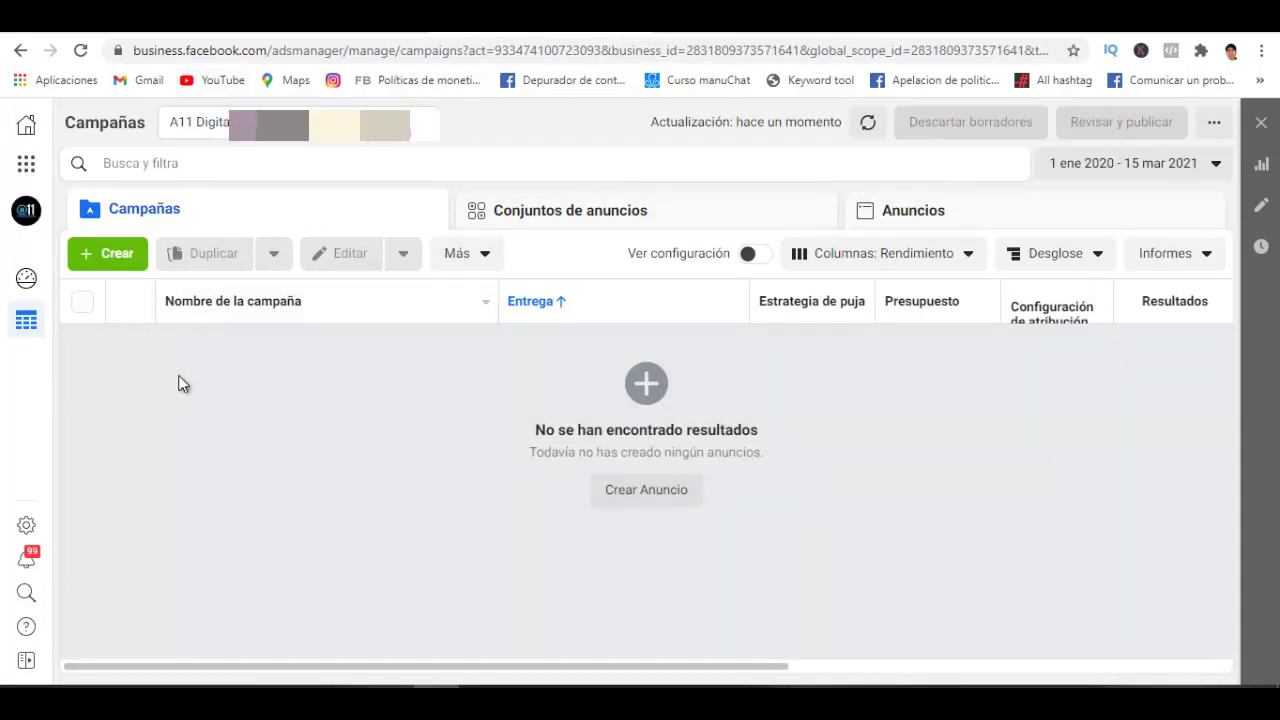
left_click(395, 138)
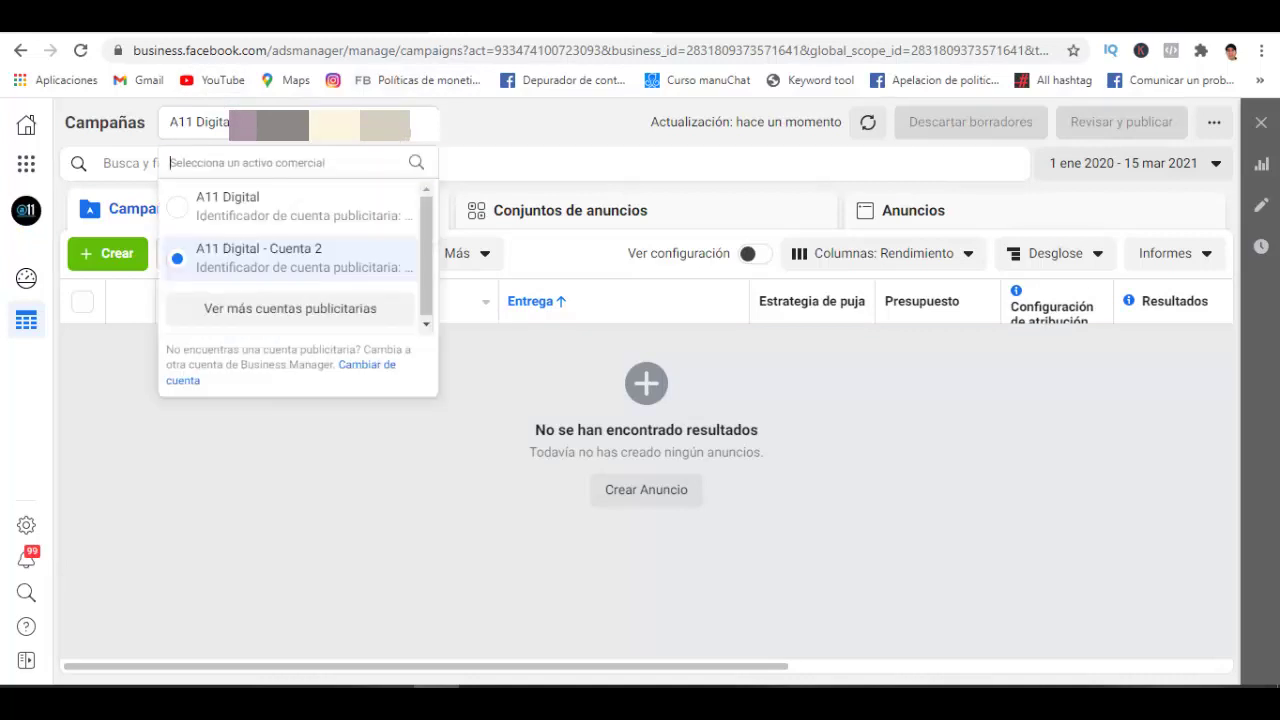
left_click(297, 222)
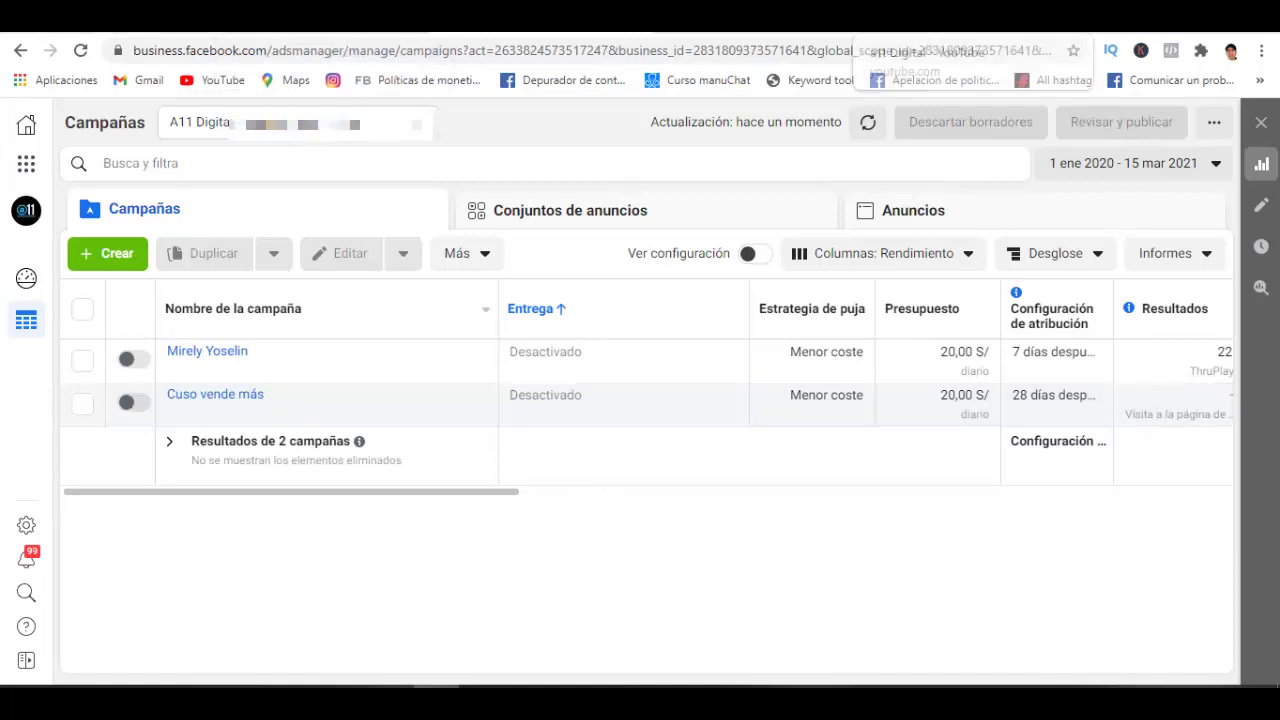
Switch to the a11 Digital YouTube channel, look through its created playlists, and return to its uploaded videos
left_click(960, 20)
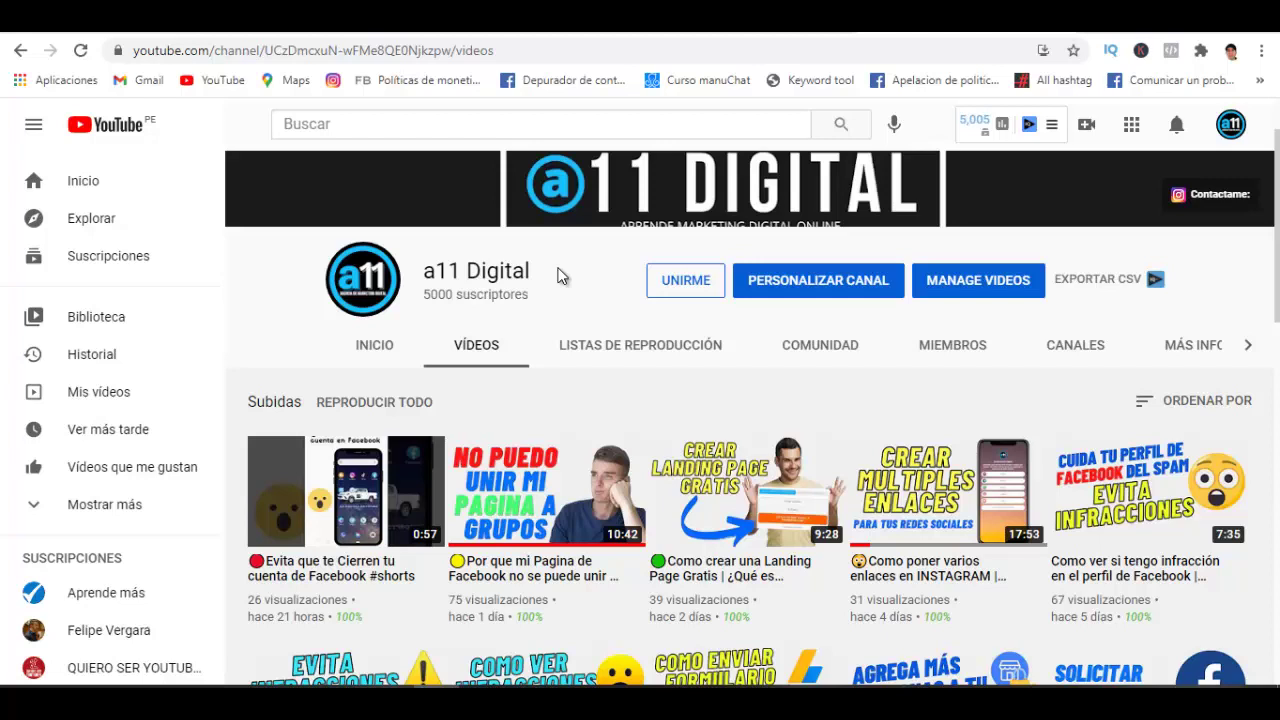
left_click(662, 347)
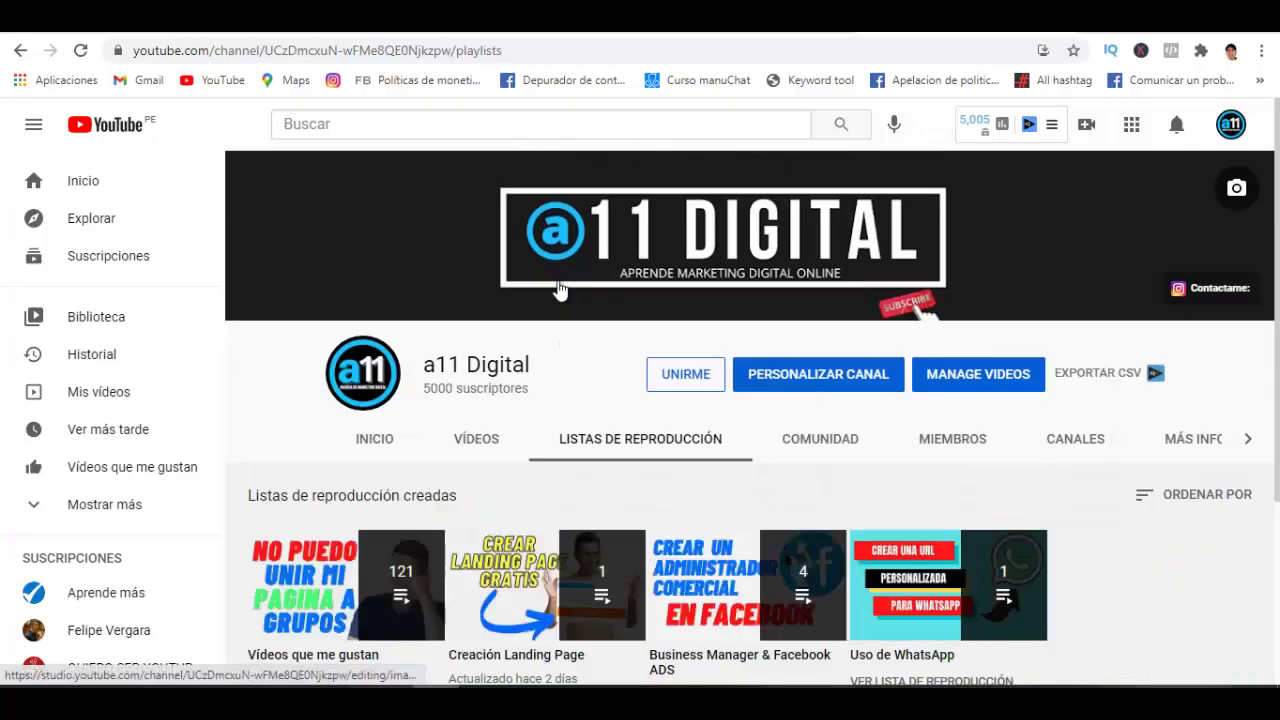
scroll(671, 540, "down", 1)
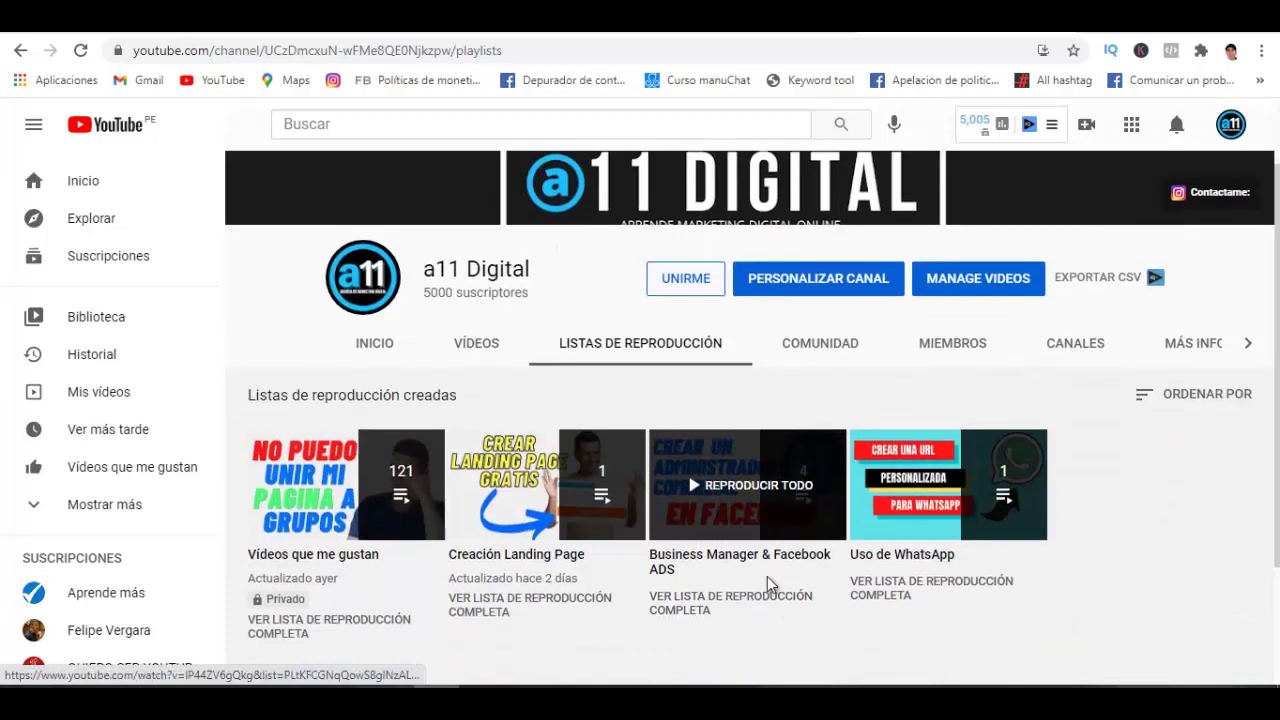
scroll(767, 576, "down", 1)
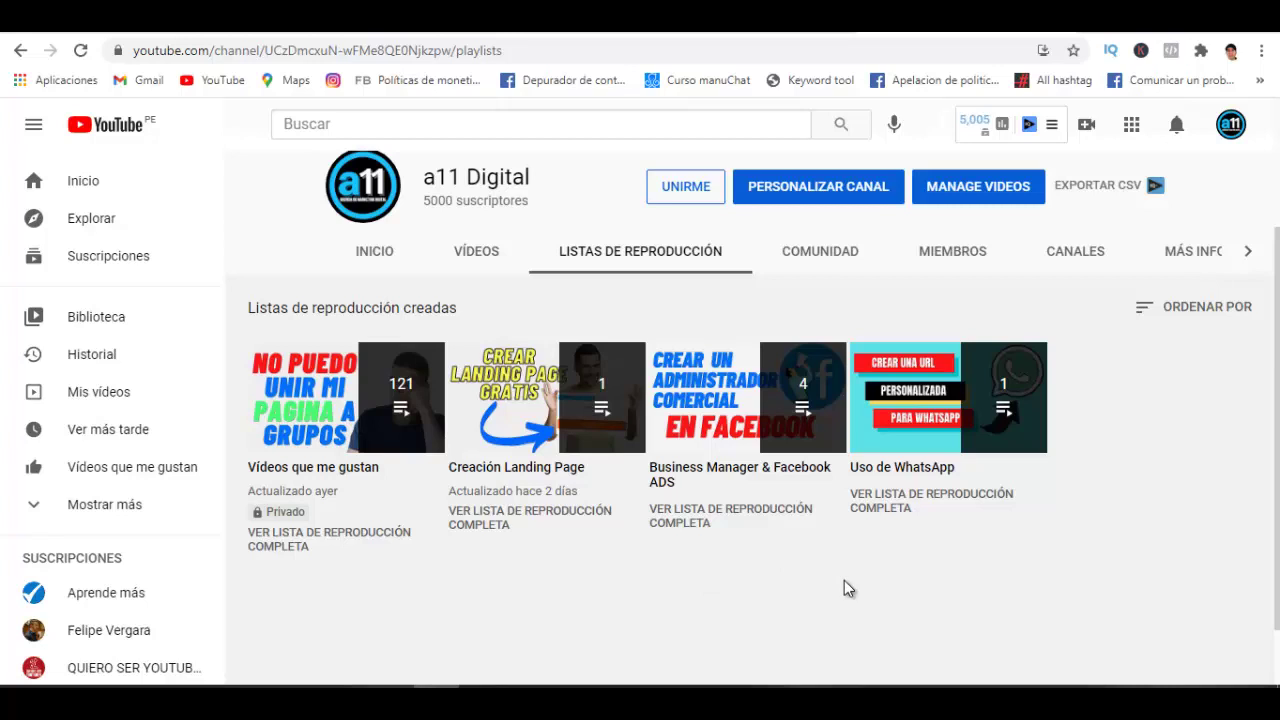
left_click(477, 251)
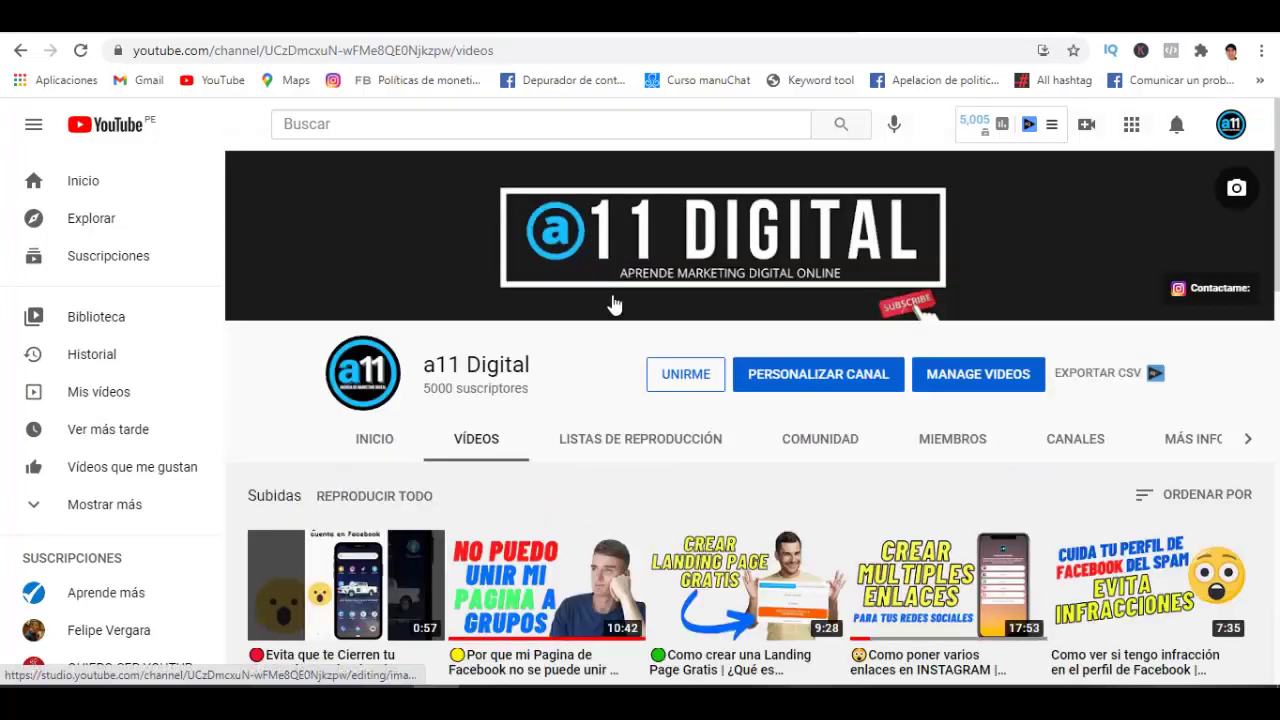